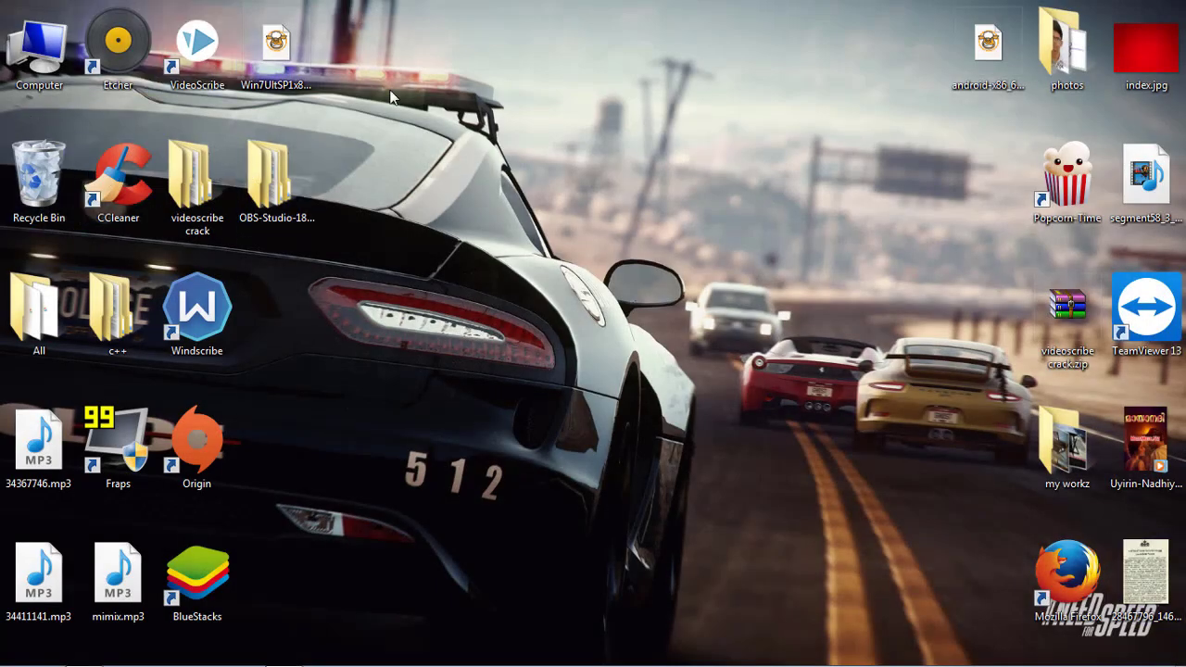
On the OBS website, start the Windows installer download, then cancel saving it.
{"action": "mouse_move", "coordinate": [144, 654]}
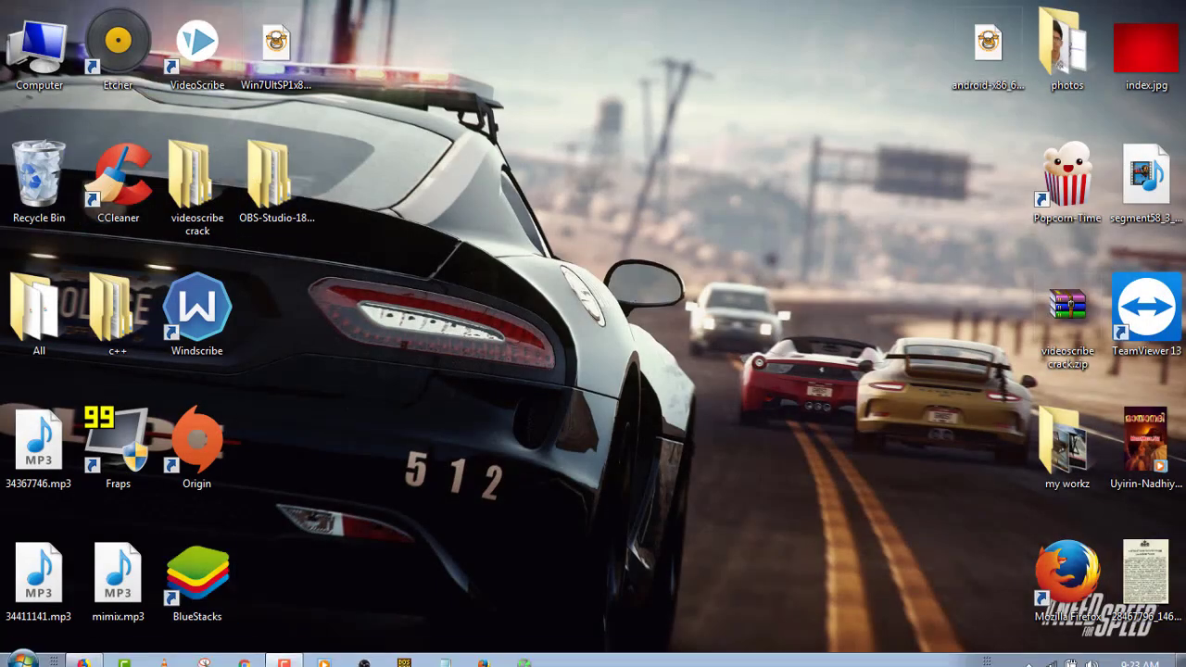
{"action": "left_click", "coordinate": [92, 656]}
{"action": "scroll", "coordinate": [802, 471], "scroll_direction": "up", "scroll_amount": 10}
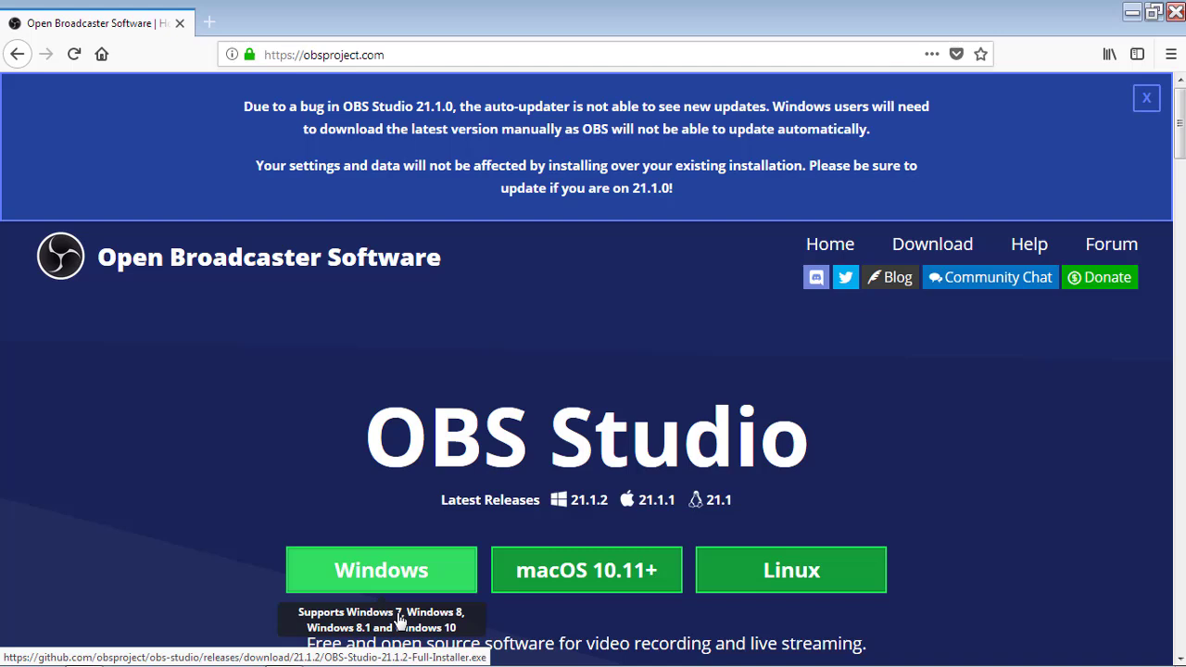
{"action": "left_click", "coordinate": [392, 588]}
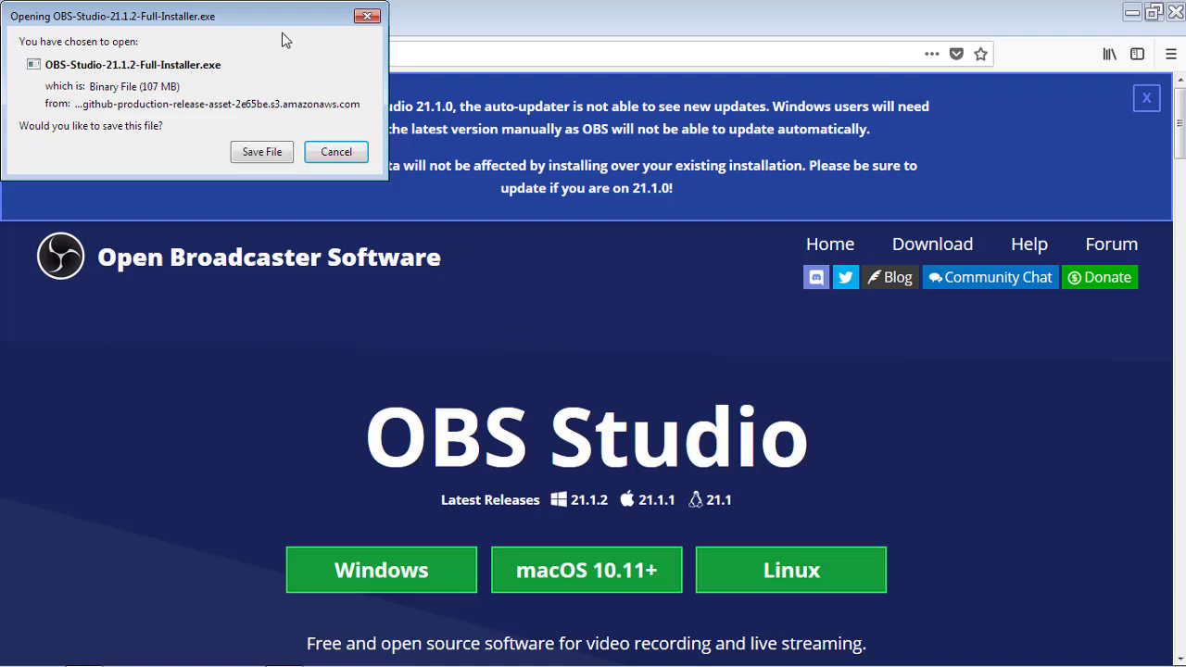
{"action": "left_click", "coordinate": [338, 153]}
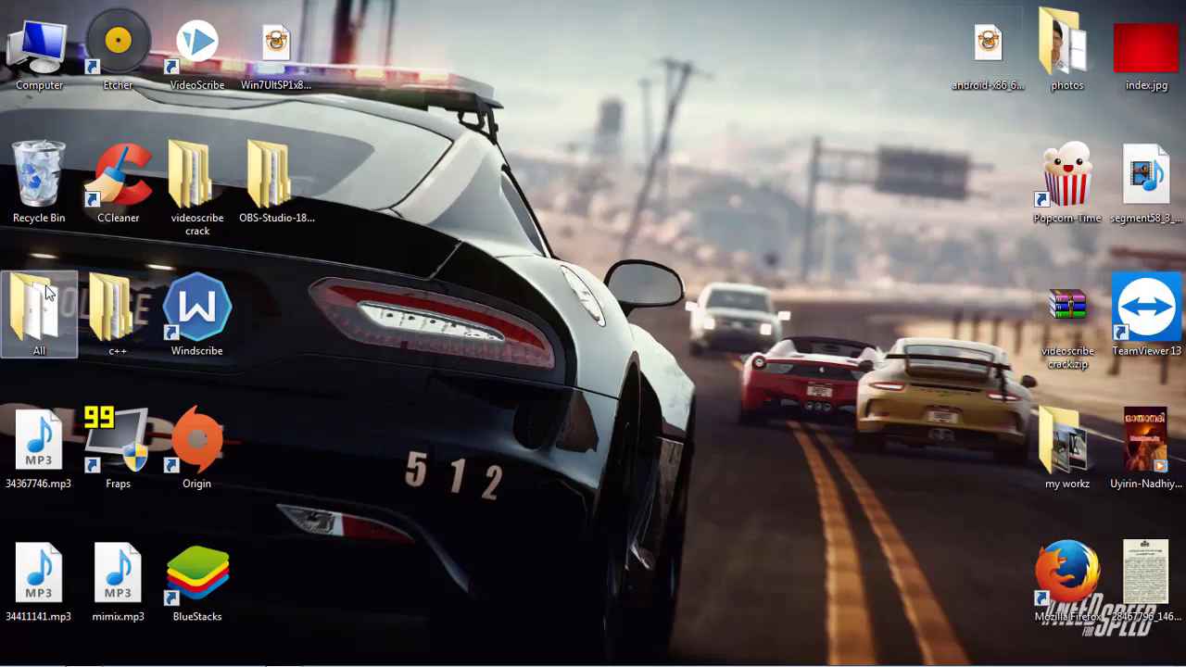
Browse into OBS-Studio-18.0.1-Full > bin > 32bit and select obs32.exe.
{"action": "double_click", "coordinate": [265, 176]}
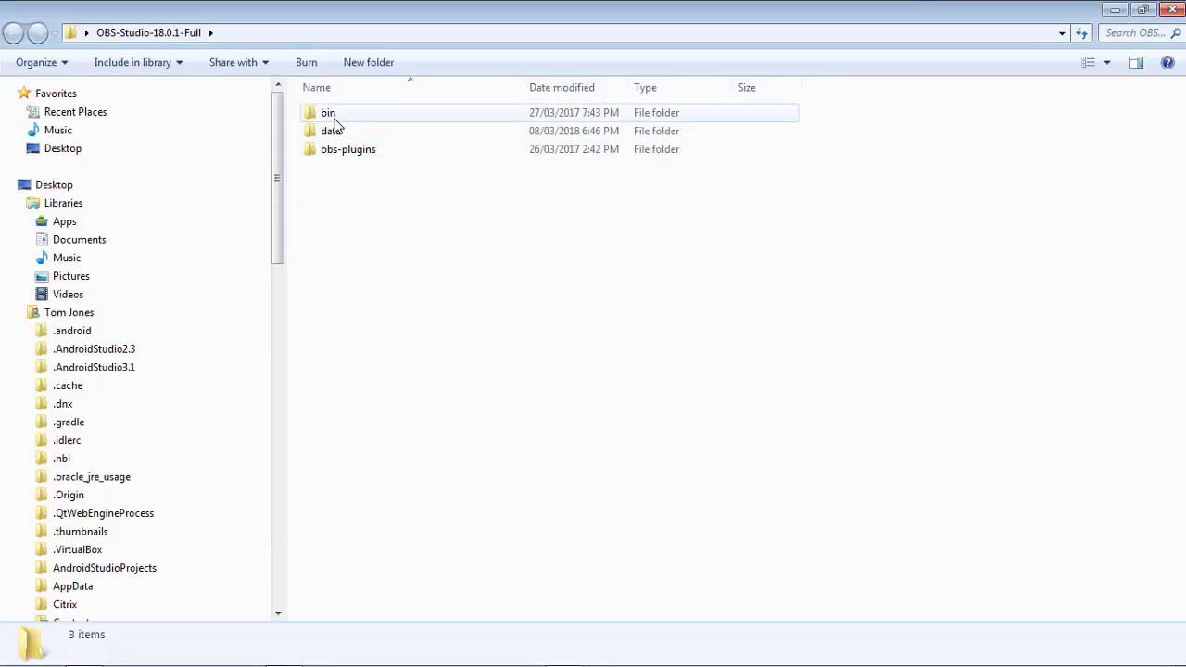
{"action": "double_click", "coordinate": [332, 114]}
{"action": "double_click", "coordinate": [335, 116]}
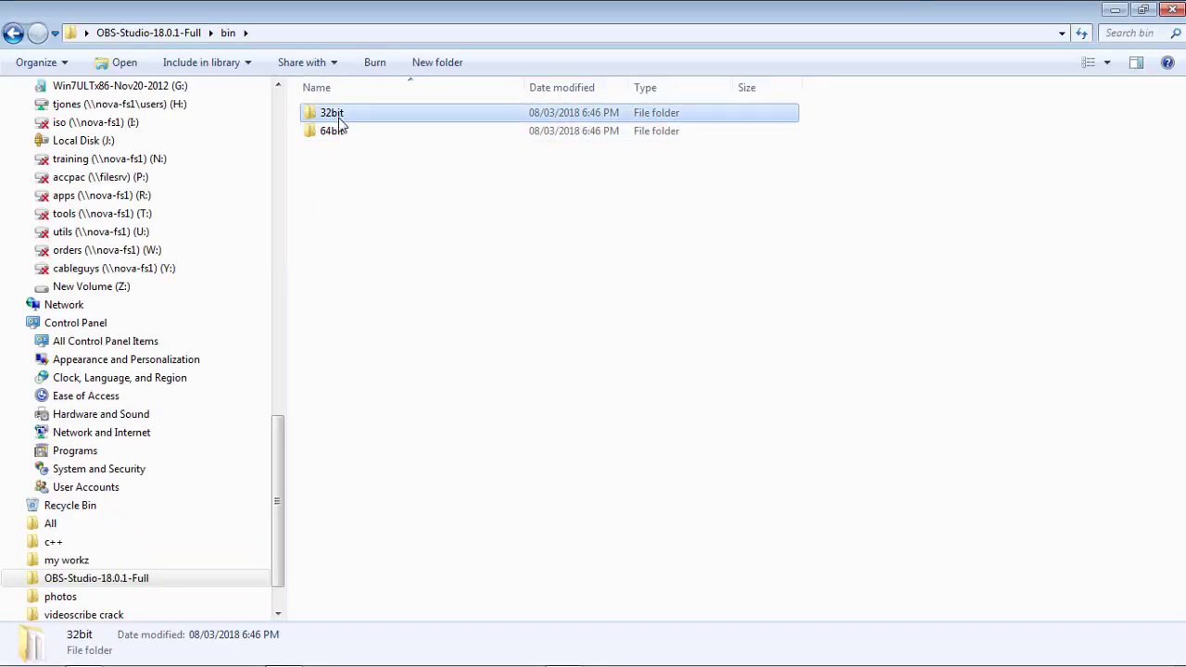
{"action": "scroll", "coordinate": [651, 353], "scroll_direction": "down", "scroll_amount": 4}
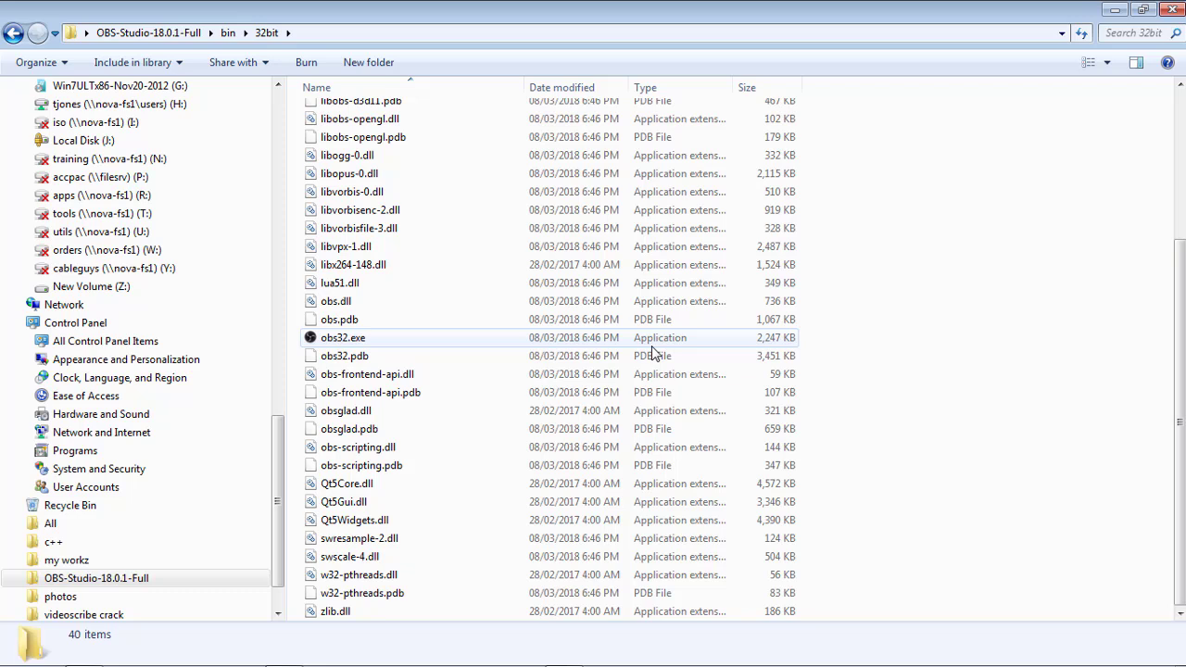
{"action": "left_click", "coordinate": [652, 348]}
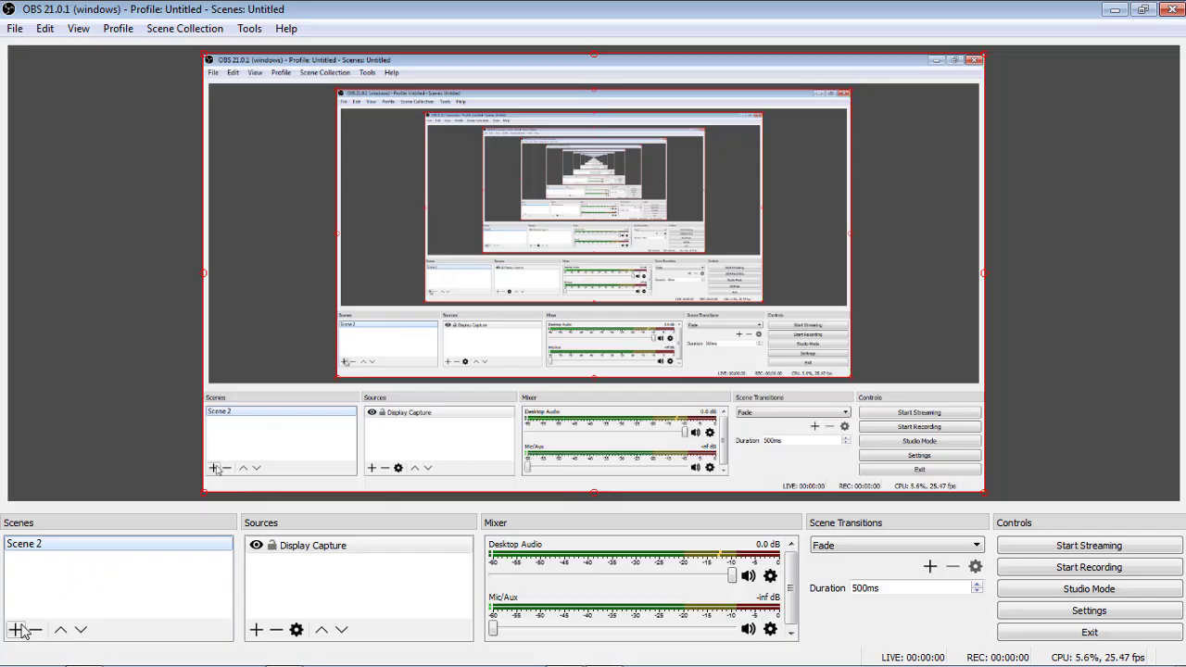
Create Scene 3 with a Display Capture 2 source on the primary display, then restore OBS to a window.
{"action": "left_click", "coordinate": [19, 629]}
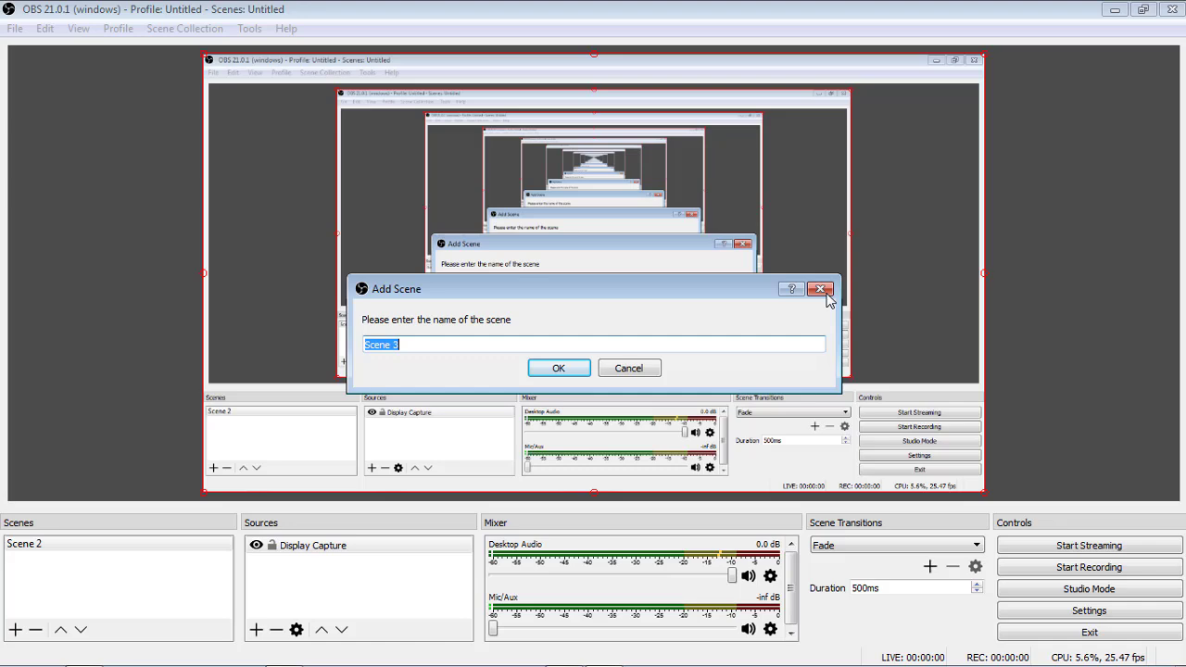
{"action": "left_click", "coordinate": [587, 366]}
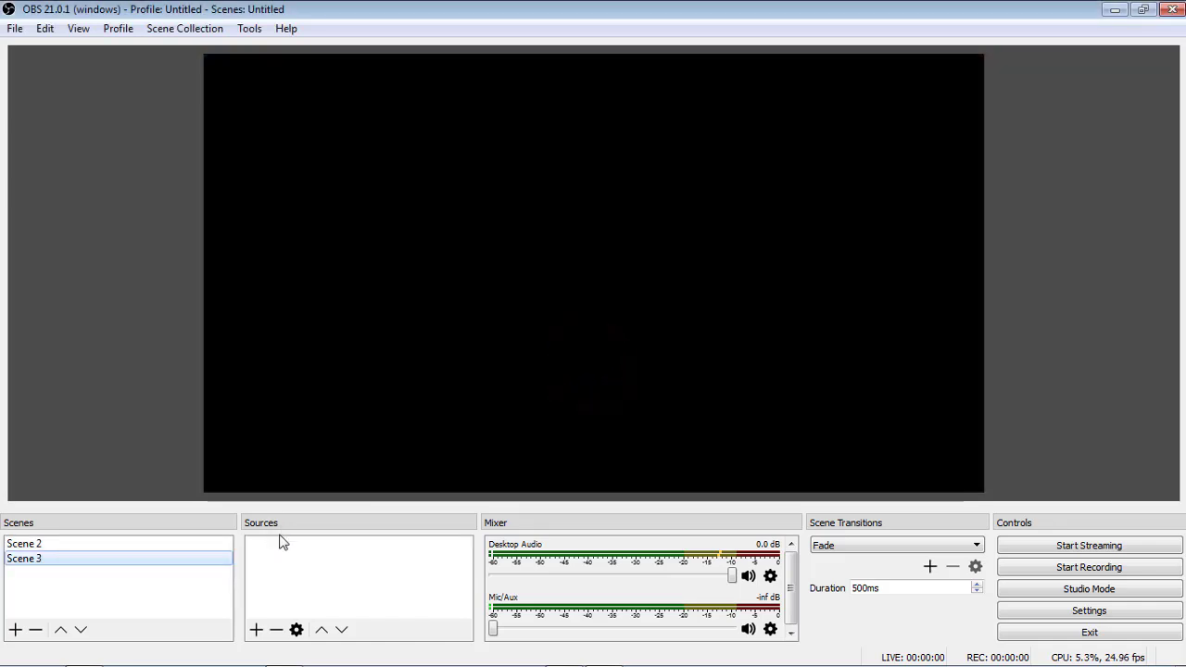
{"action": "left_click", "coordinate": [256, 630]}
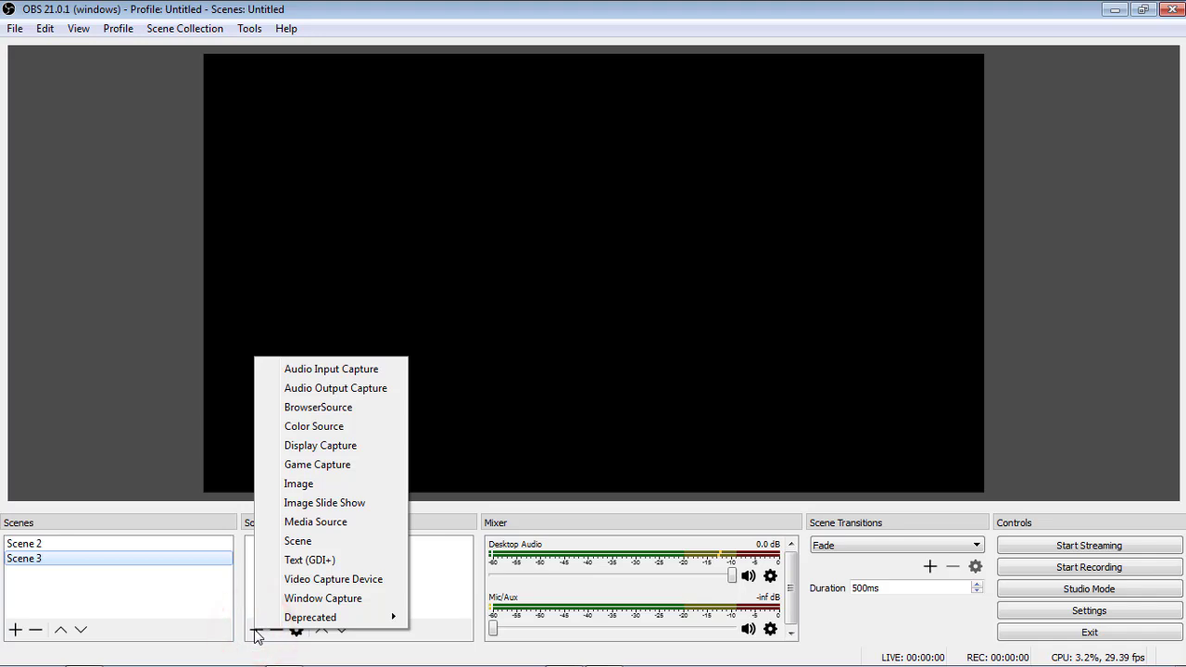
{"action": "mouse_move", "coordinate": [324, 614]}
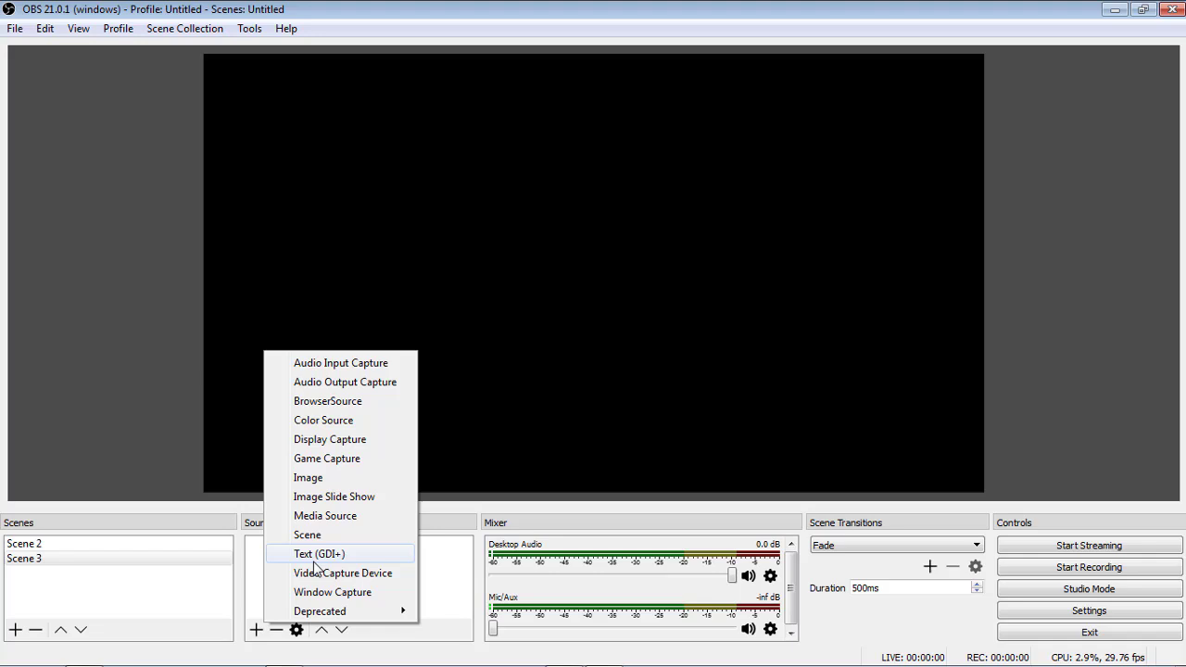
{"action": "left_click", "coordinate": [354, 443]}
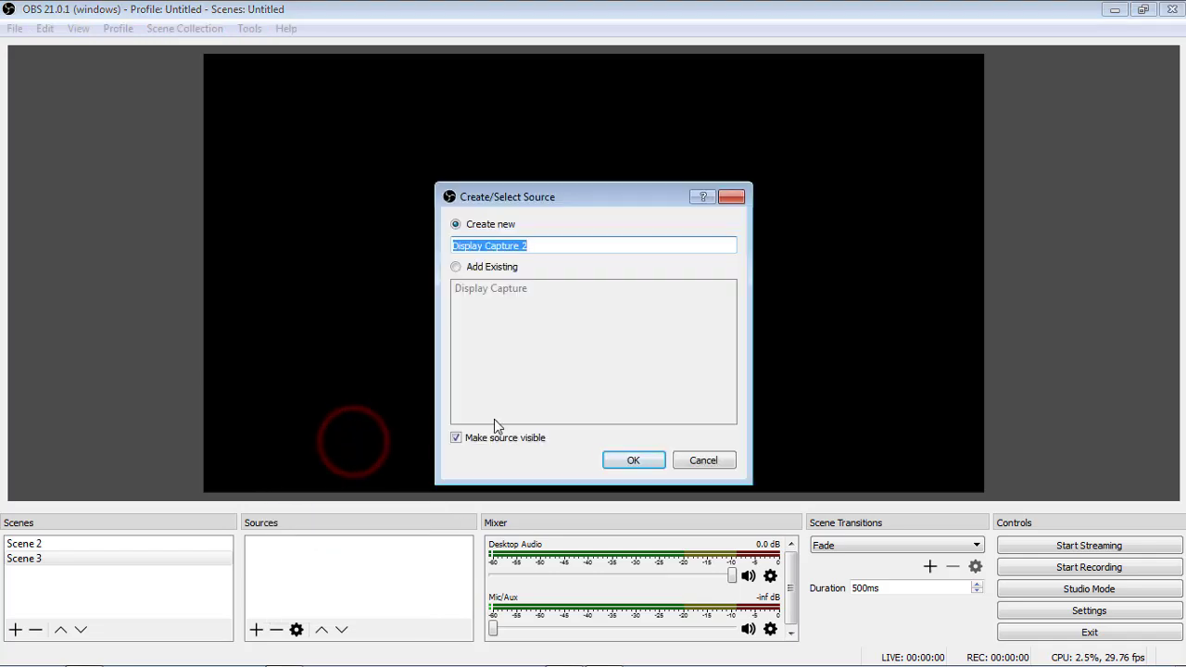
{"action": "left_click", "coordinate": [620, 468]}
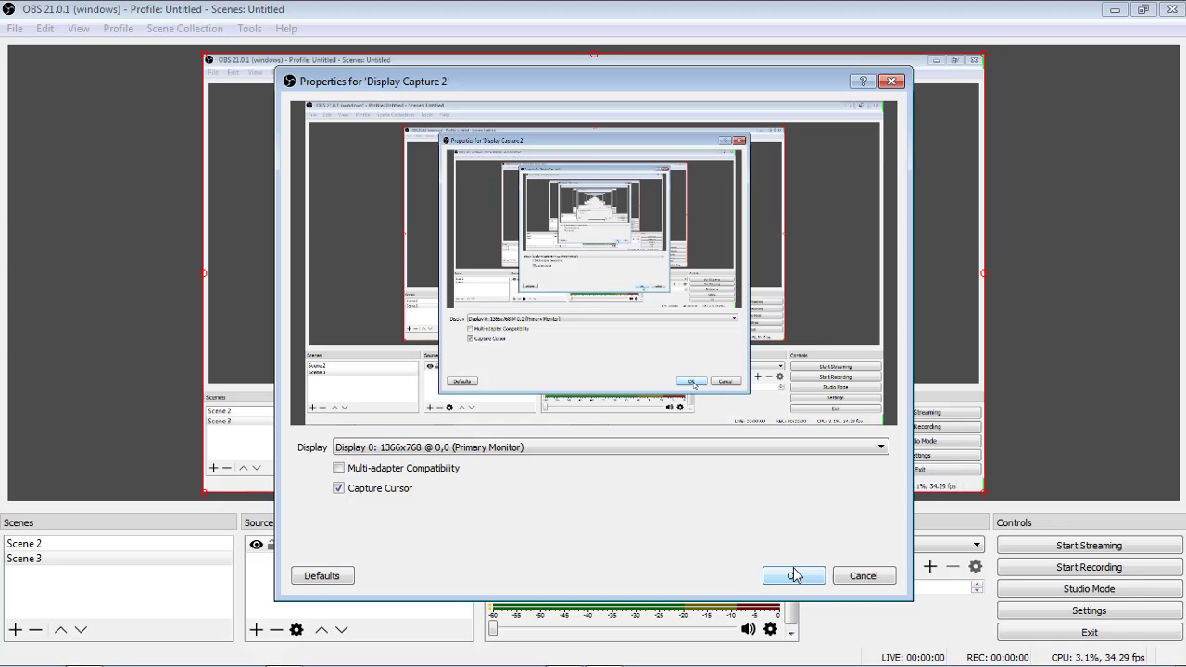
{"action": "left_click", "coordinate": [759, 447]}
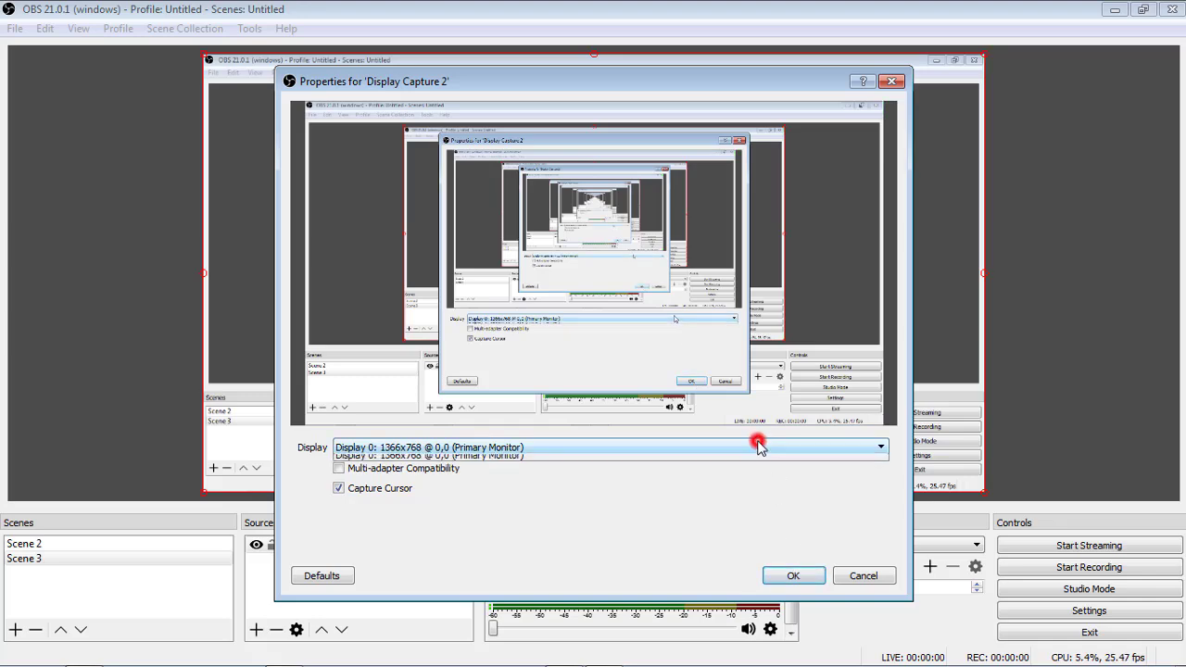
{"action": "left_click", "coordinate": [793, 575]}
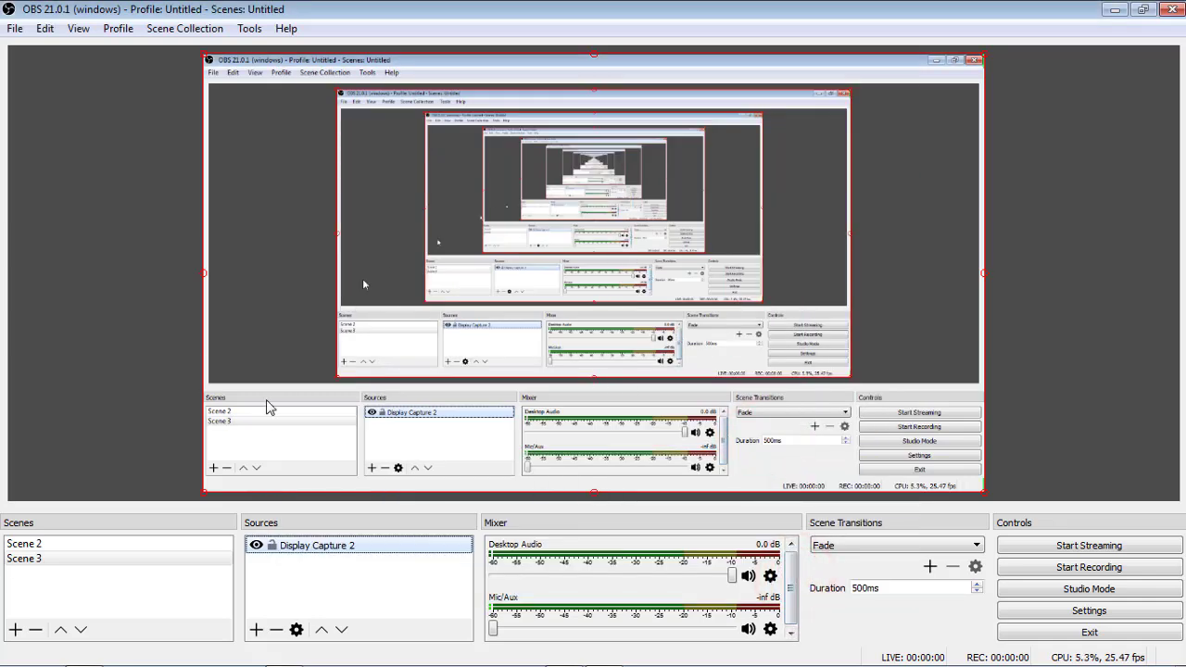
{"action": "double_click", "coordinate": [693, 8]}
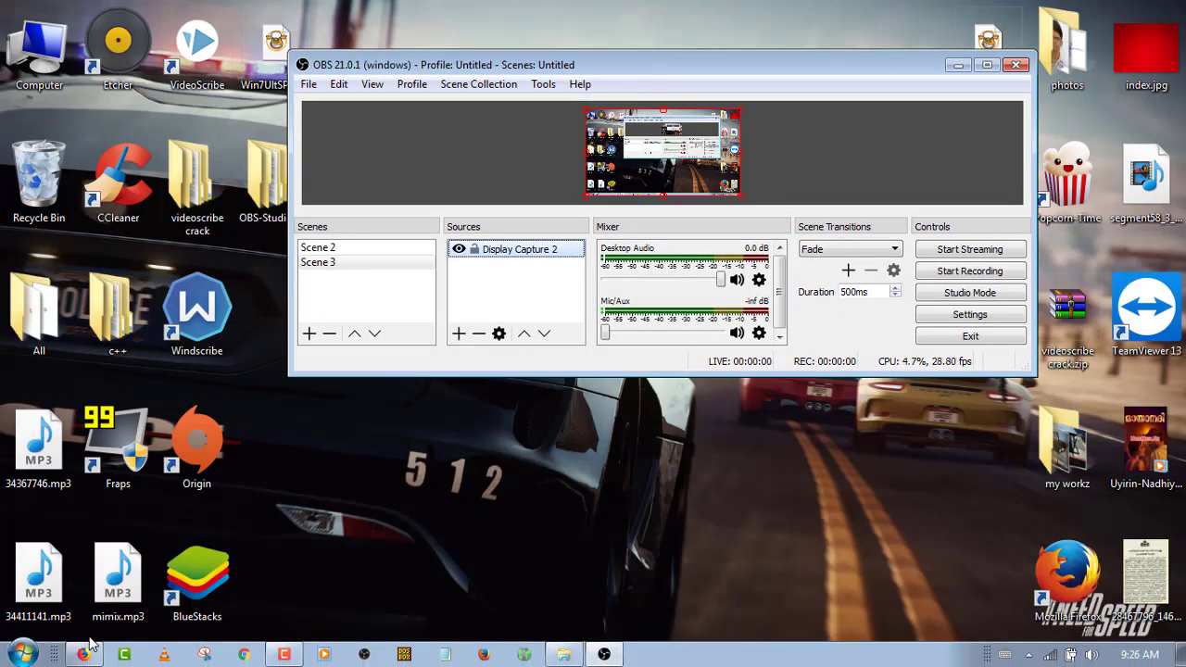
In a new Firefox tab on youtube.com, go to Creator Studio from the account menu.
{"action": "left_click", "coordinate": [83, 654]}
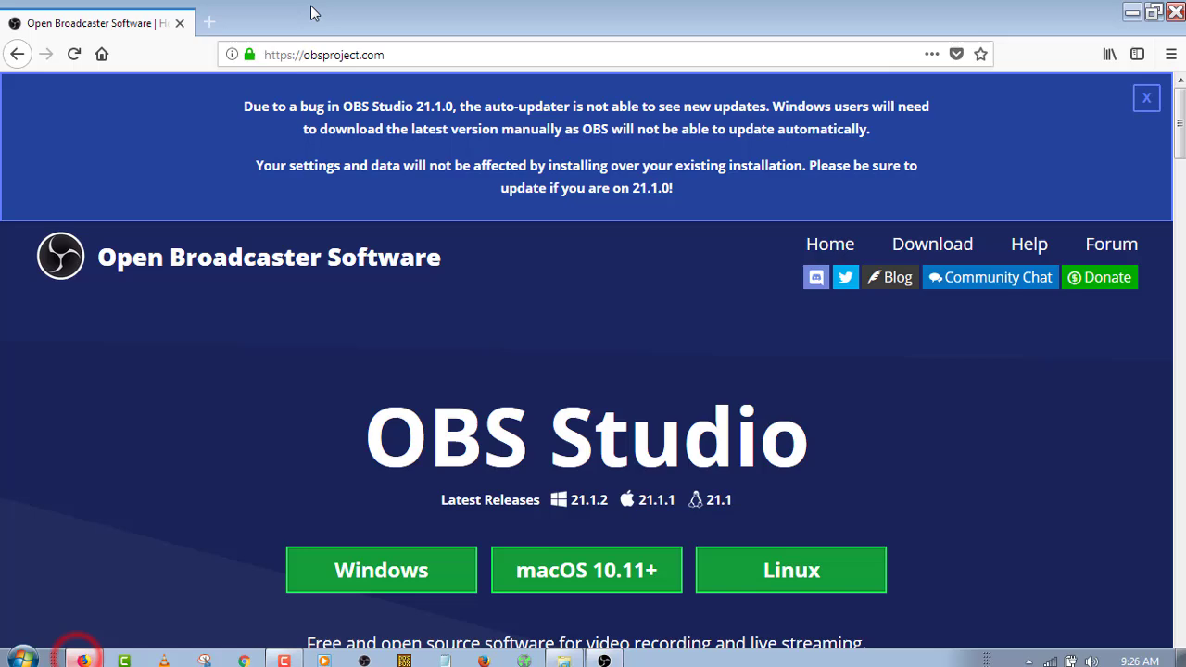
{"action": "left_click", "coordinate": [373, 14]}
{"action": "left_click", "coordinate": [213, 30]}
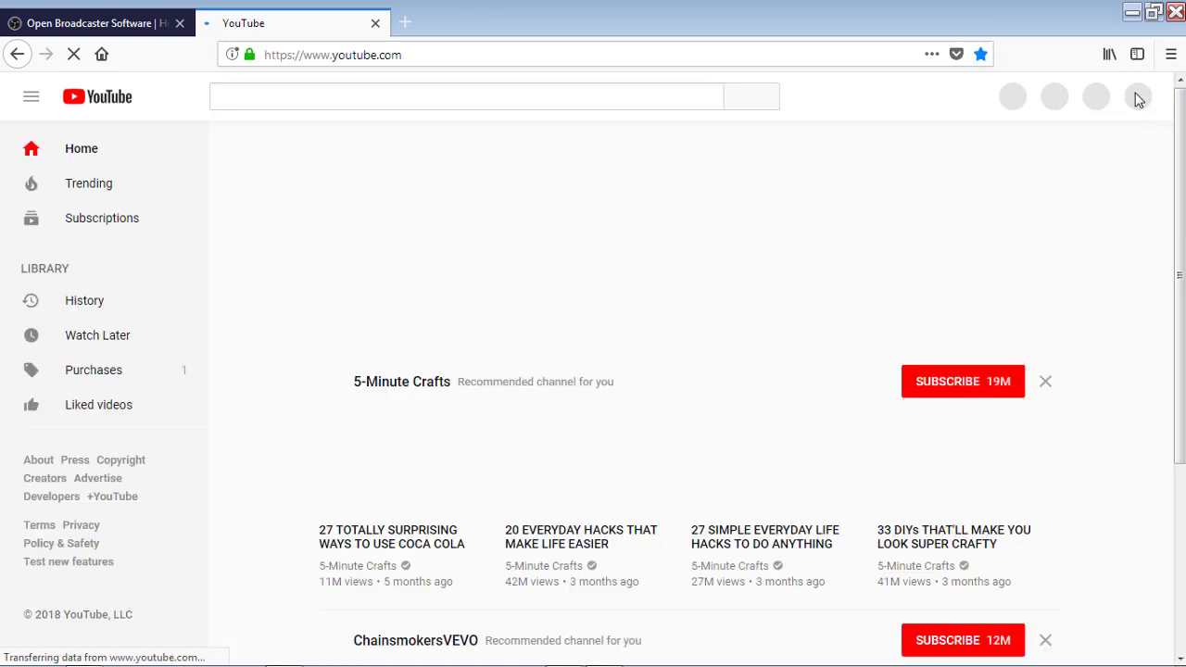
{"action": "left_click", "coordinate": [1134, 96]}
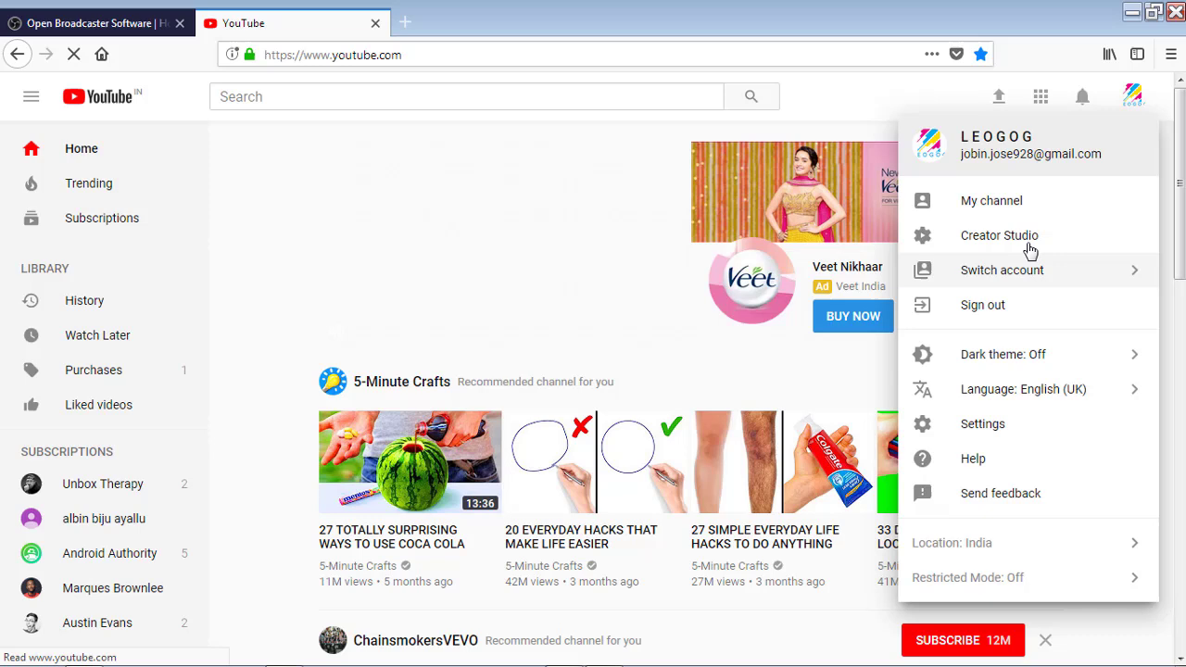
{"action": "left_click", "coordinate": [1028, 246]}
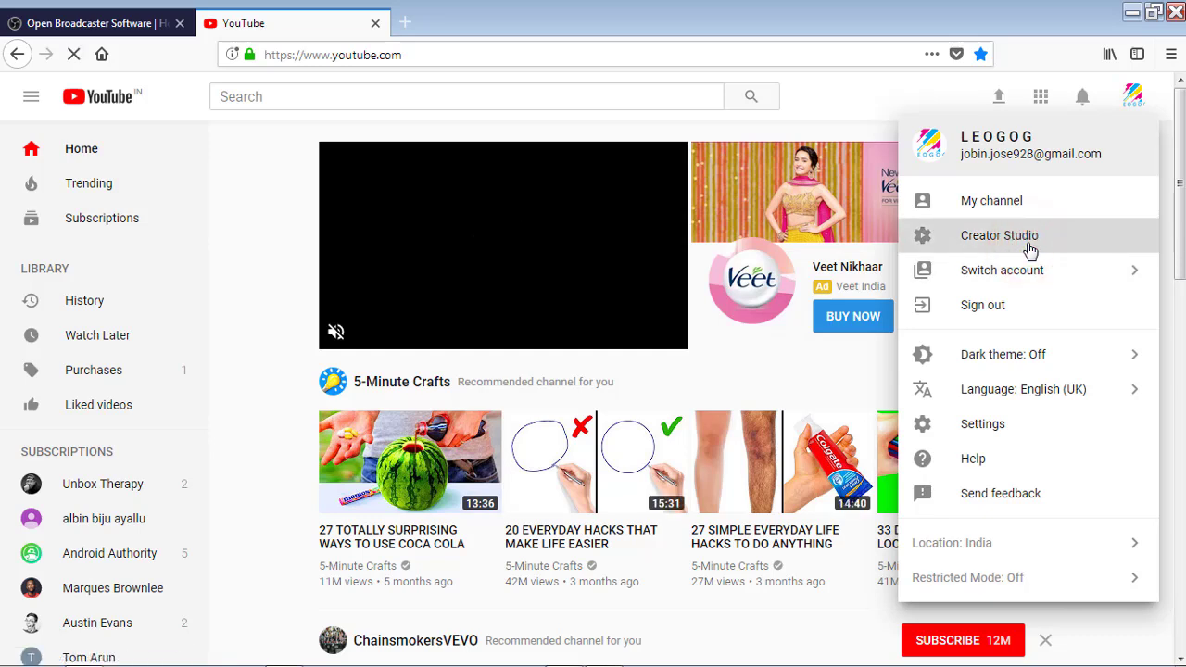
{"action": "left_click", "coordinate": [1034, 416]}
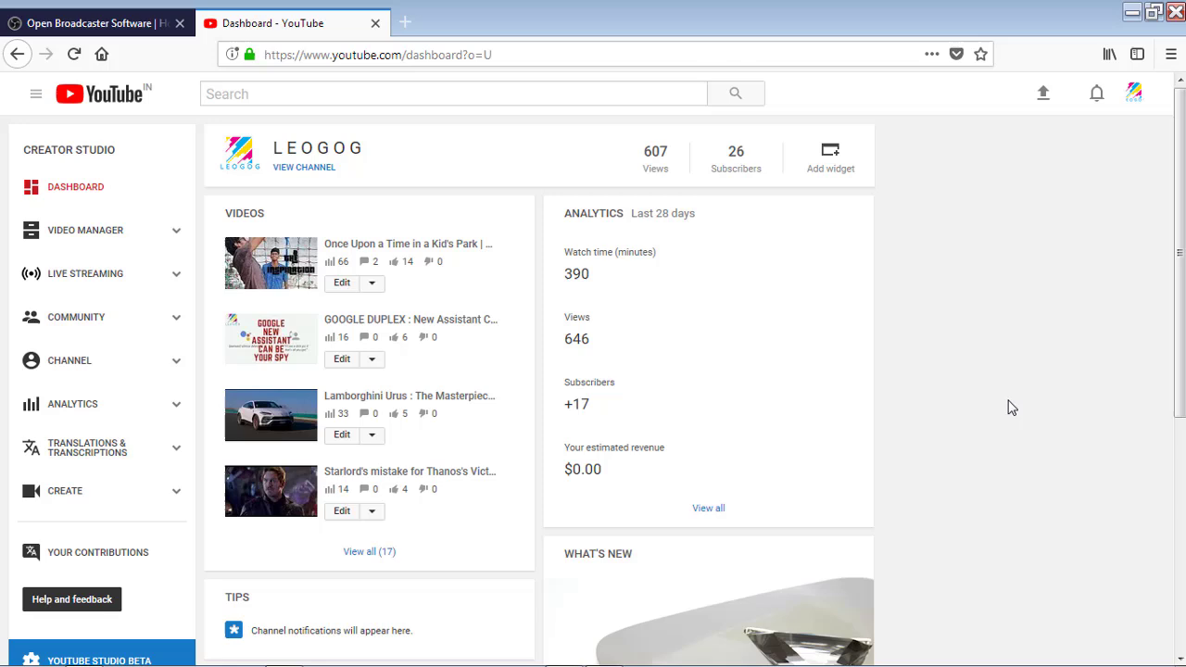
Check Channel Status and Features for live streaming, then go to the Live Streaming dashboard.
{"action": "left_click", "coordinate": [119, 357]}
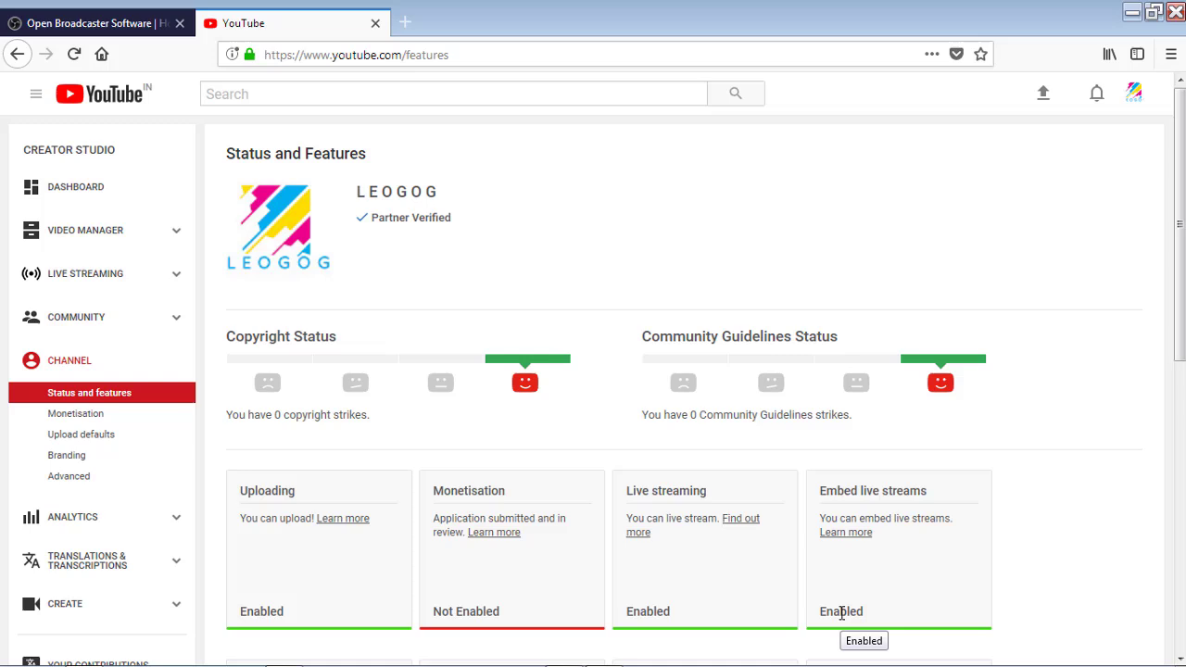
{"action": "left_click", "coordinate": [841, 613]}
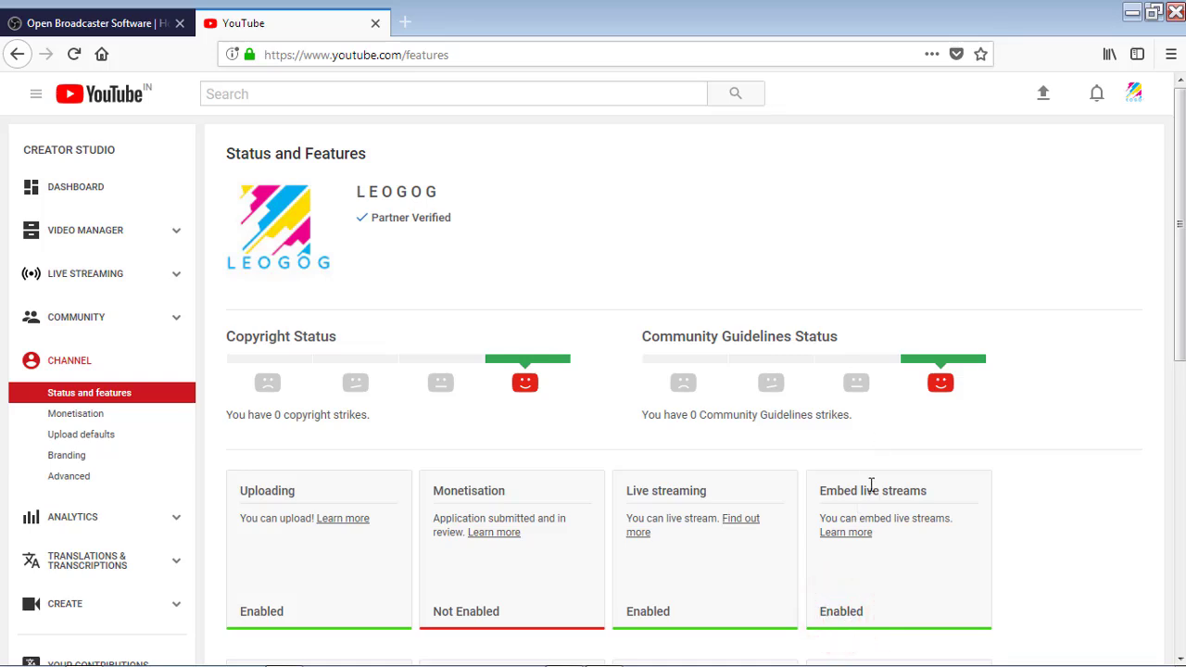
{"action": "left_click", "coordinate": [72, 278]}
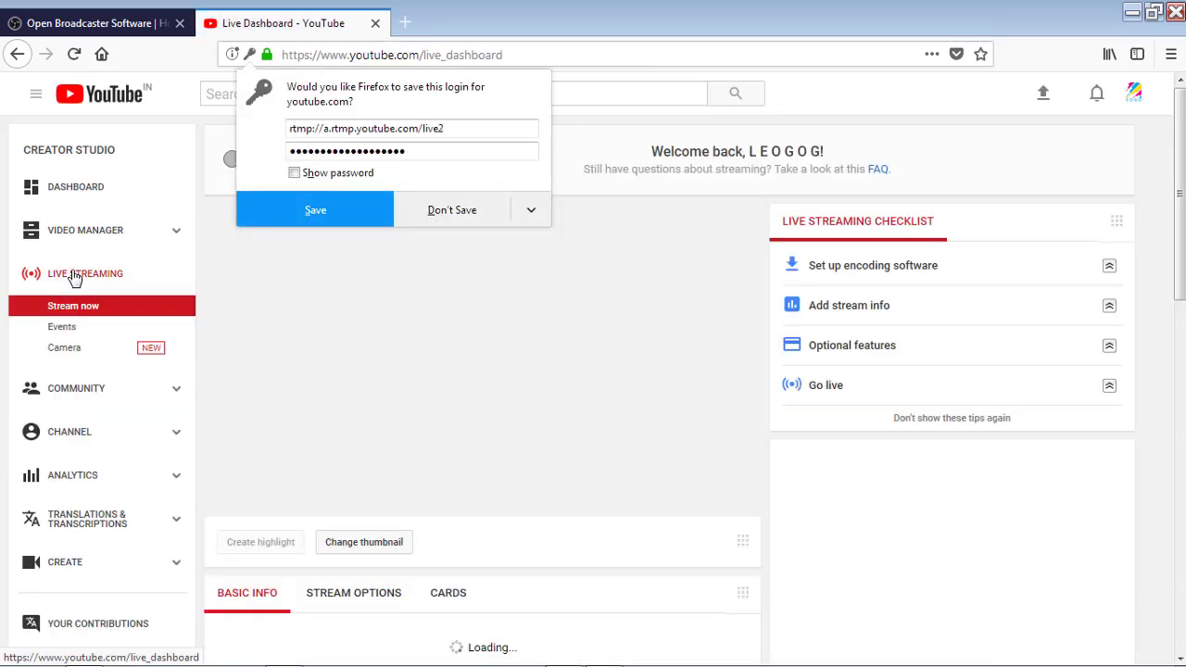
Decline saving the login and retitle the stream 'Test Live'.
{"action": "left_click", "coordinate": [415, 227]}
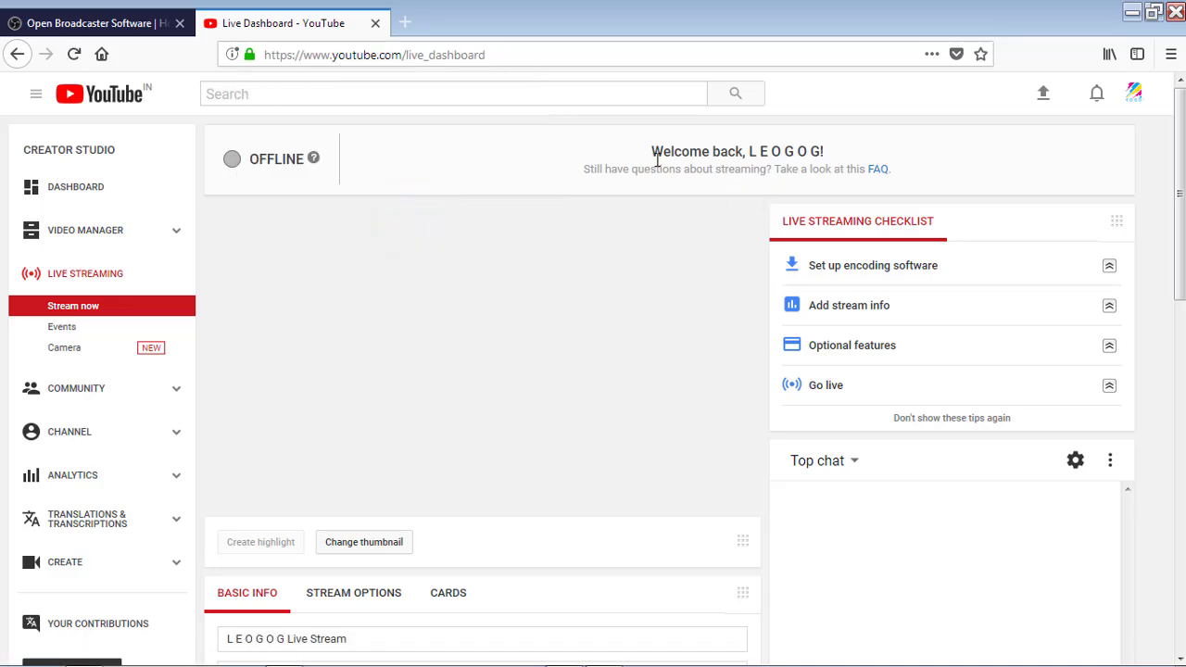
{"action": "scroll", "coordinate": [435, 537], "scroll_direction": "down", "scroll_amount": 2}
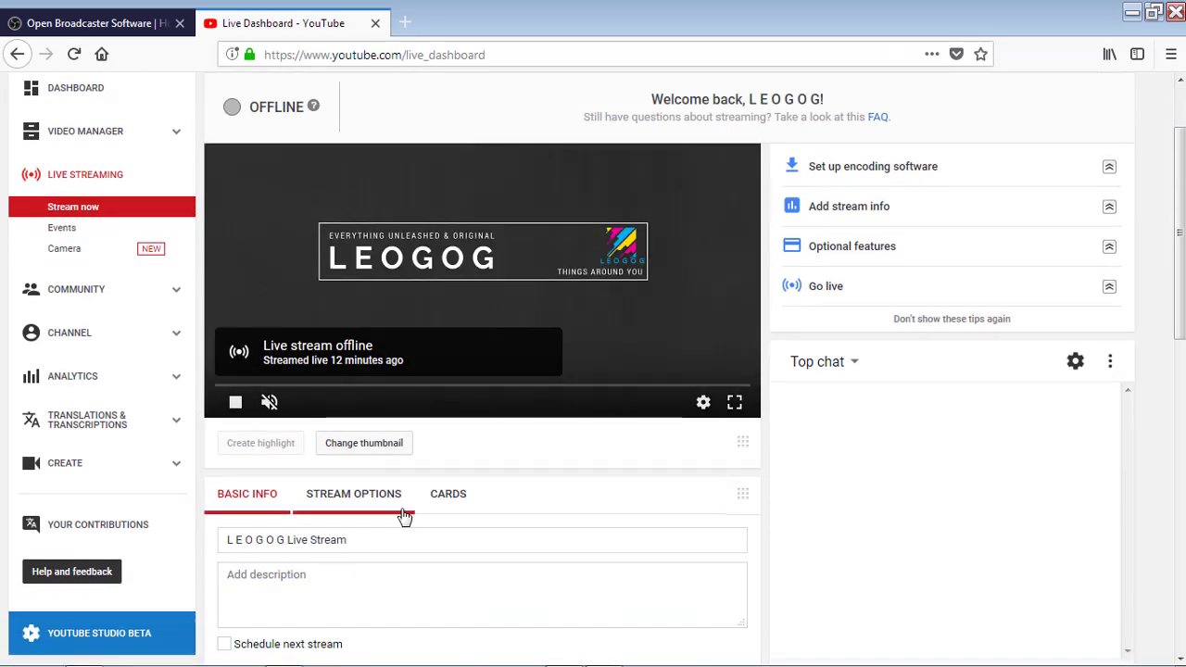
{"action": "triple_click", "coordinate": [373, 547]}
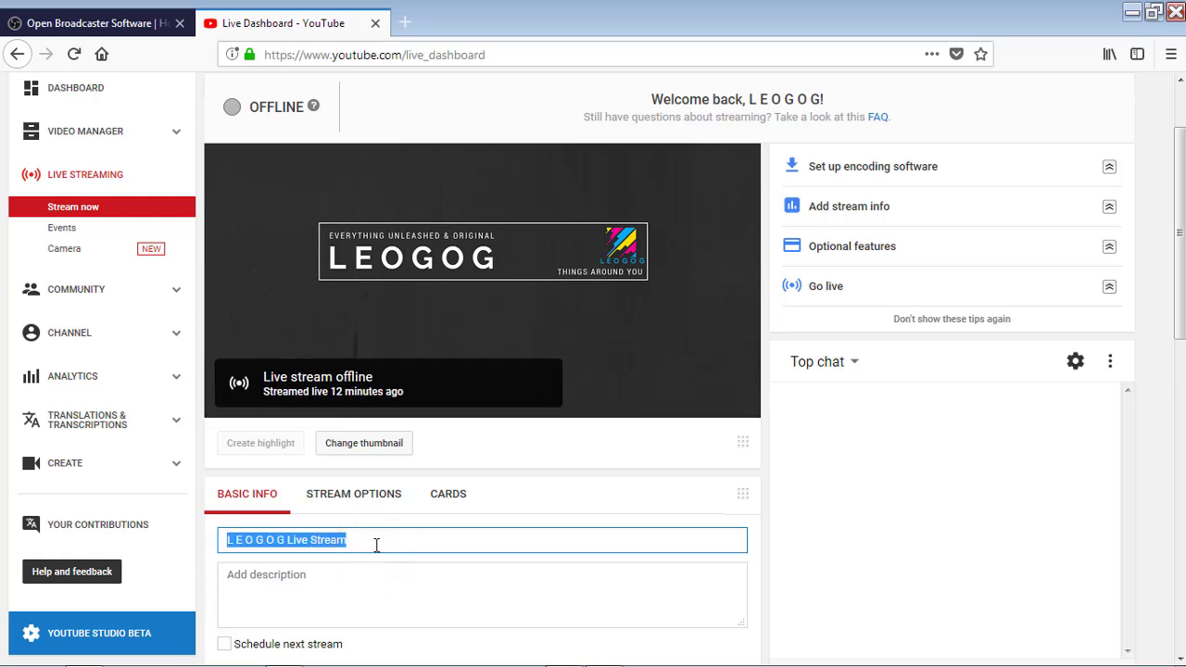
{"action": "type", "text": "Test Live"}
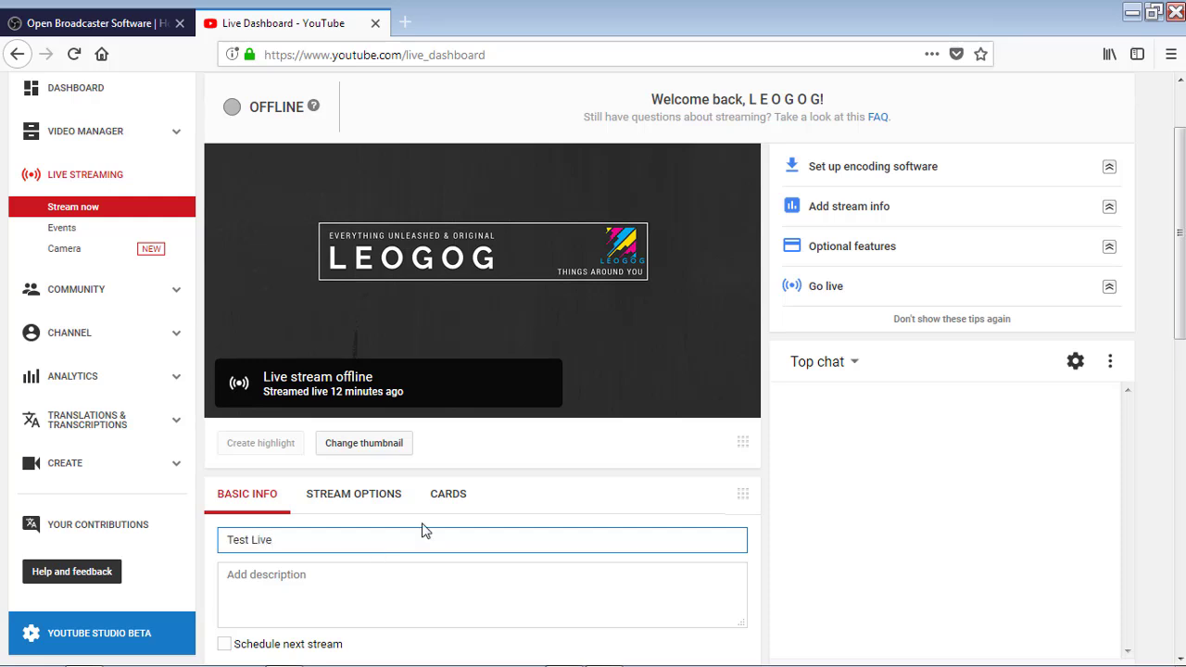
Add the description 'Test live Screen record.' and set the category to Science & Technology.
{"action": "scroll", "coordinate": [421, 530], "scroll_direction": "down", "scroll_amount": 2}
{"action": "left_click", "coordinate": [426, 519]}
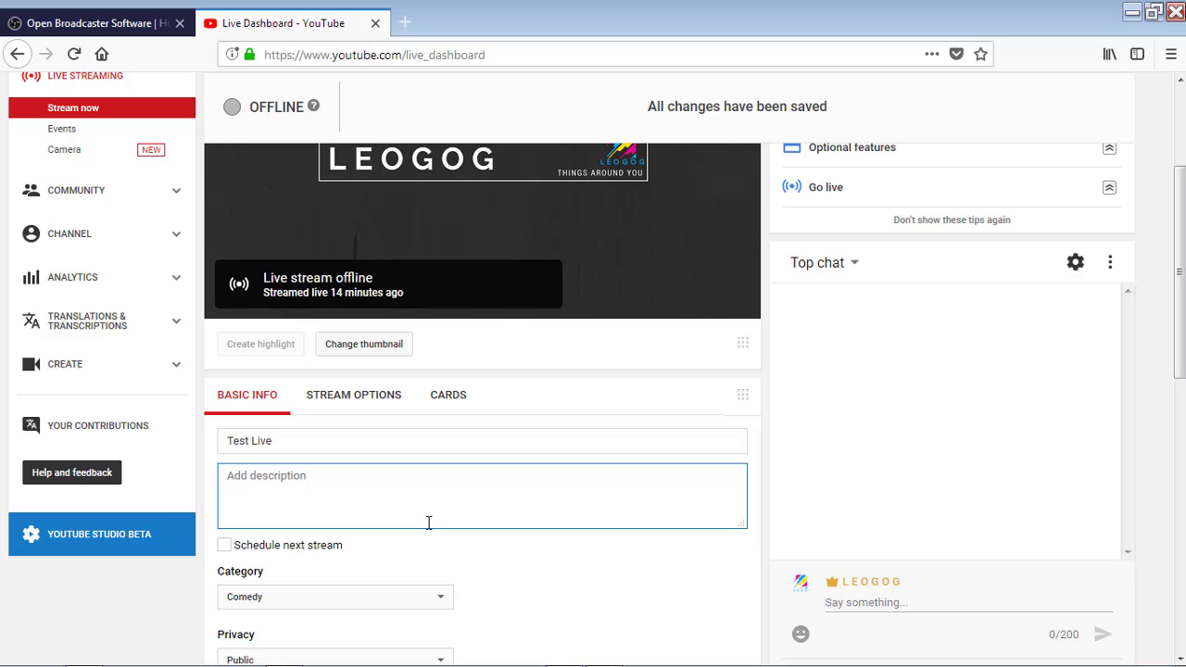
{"action": "type", "text": "Test live Screen record."}
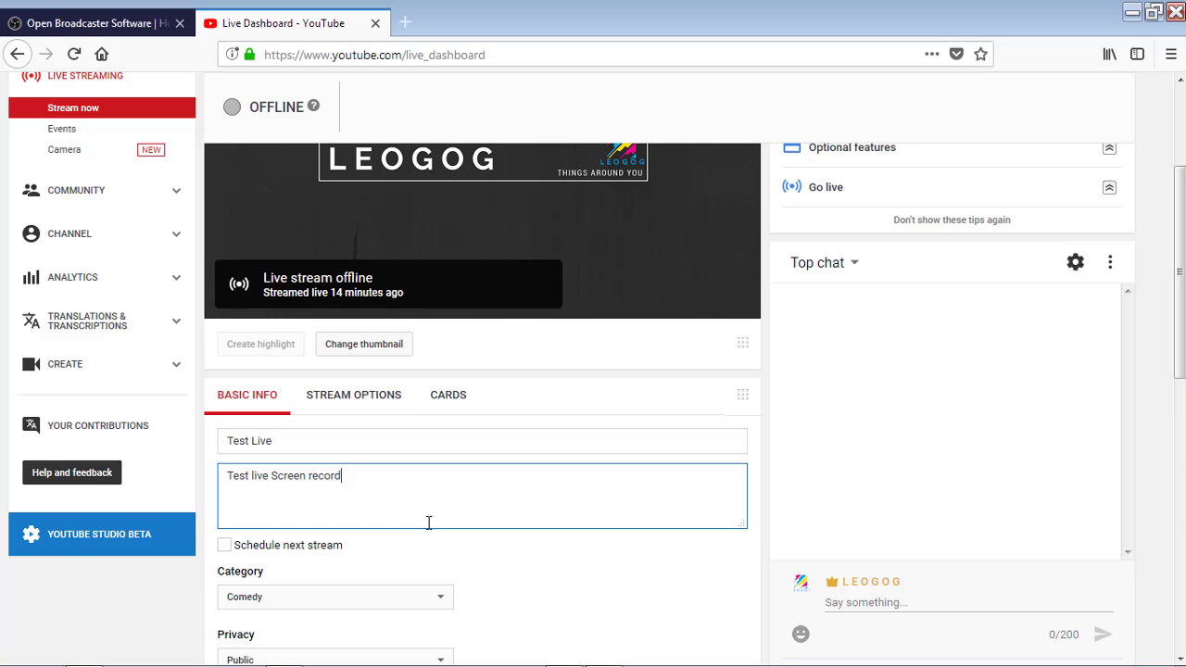
{"action": "left_click", "coordinate": [397, 594]}
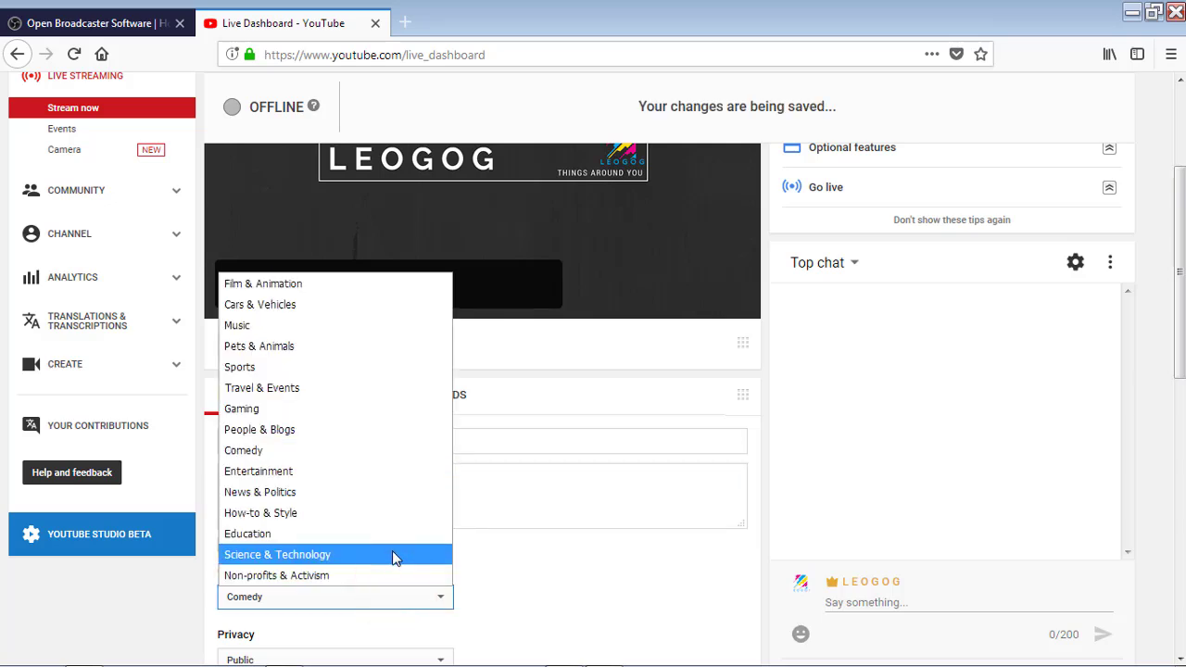
{"action": "left_click", "coordinate": [392, 553]}
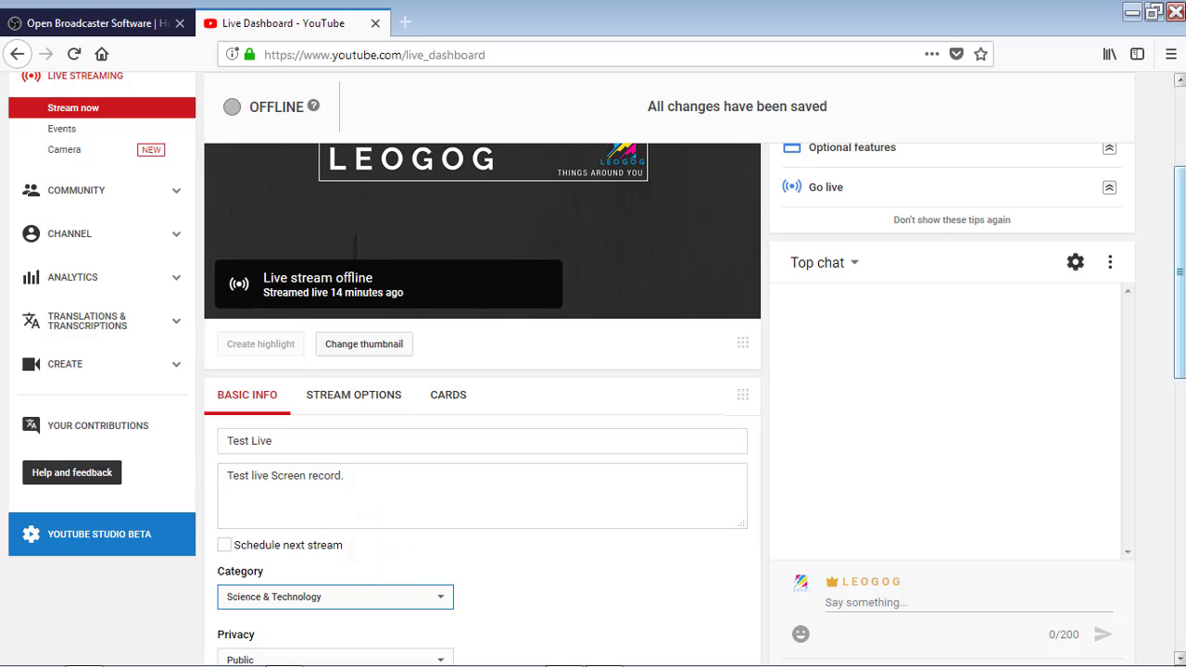
{"action": "left_click_drag", "start_coordinate": [1177, 318], "coordinate": [1178, 485]}
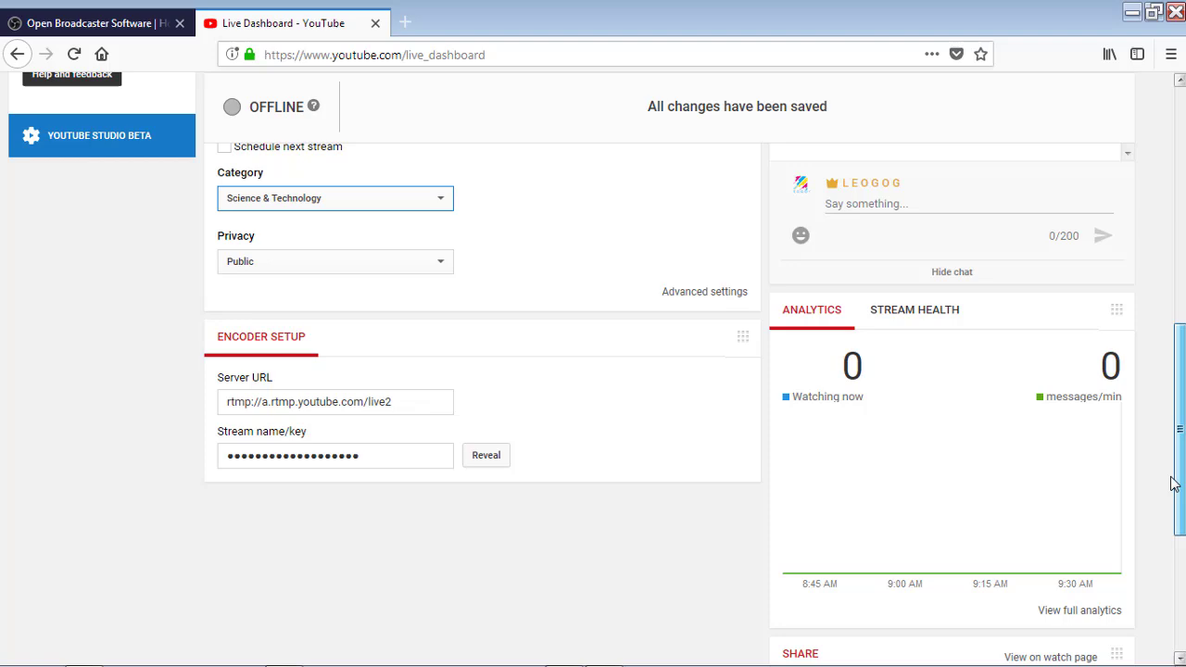
Reveal the stream key next to the rtmp://a.rtmp.youtube.com/live2 server URL and copy it.
{"action": "left_click", "coordinate": [410, 401]}
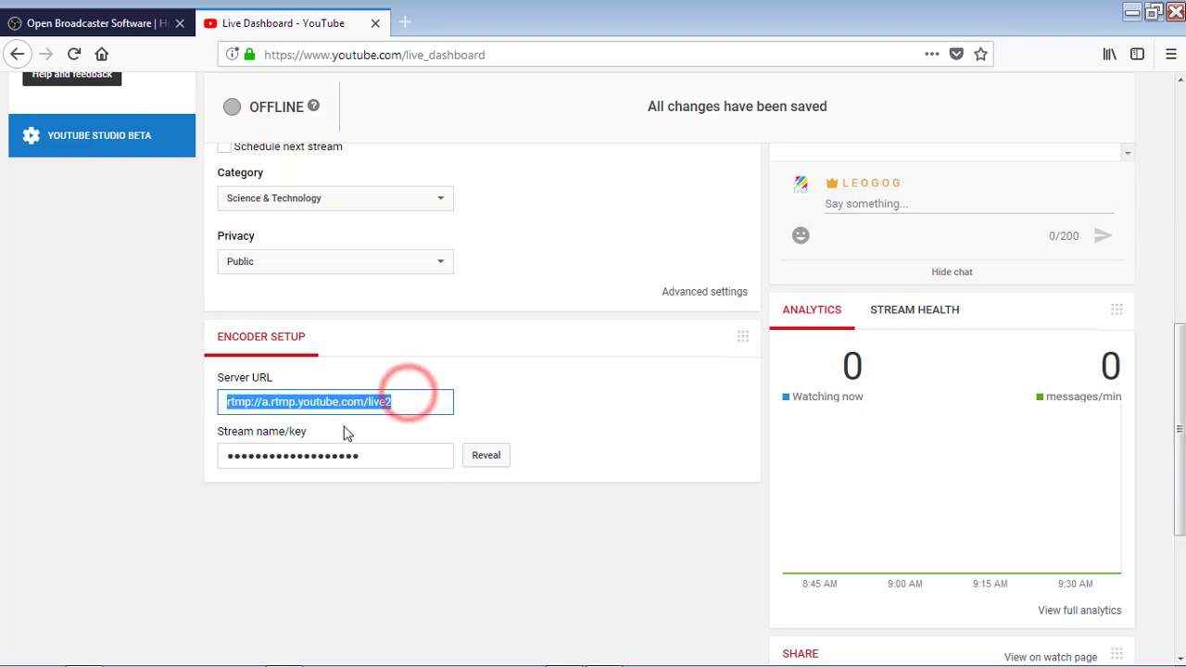
{"action": "left_click", "coordinate": [422, 457]}
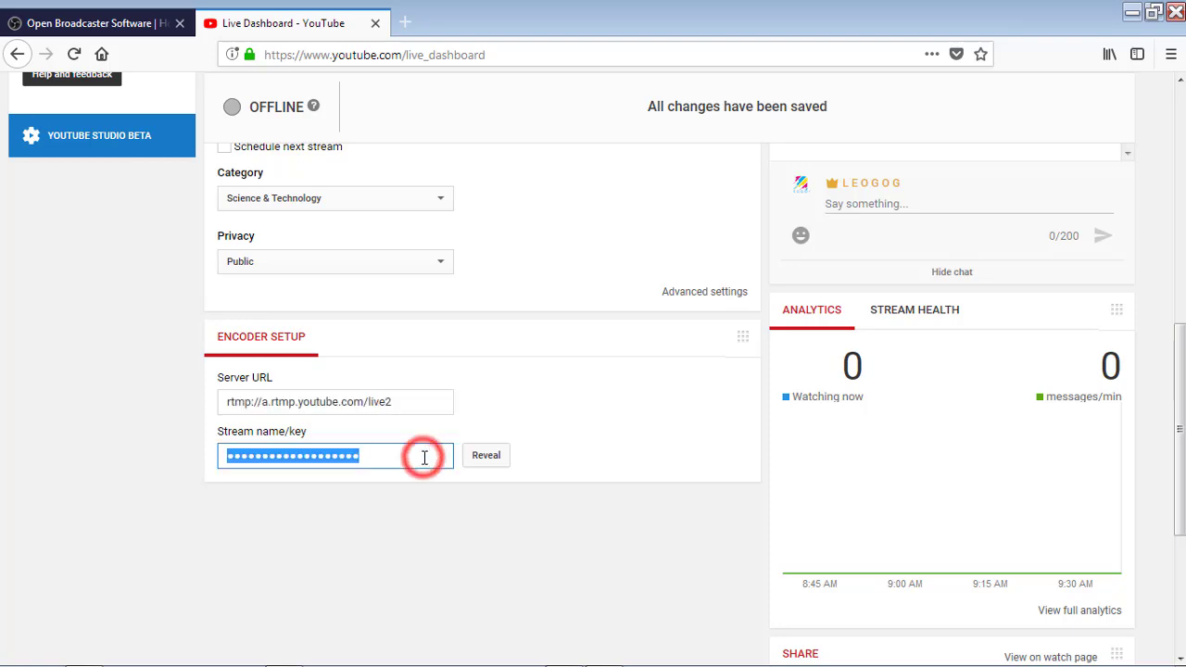
{"action": "left_click", "coordinate": [482, 454]}
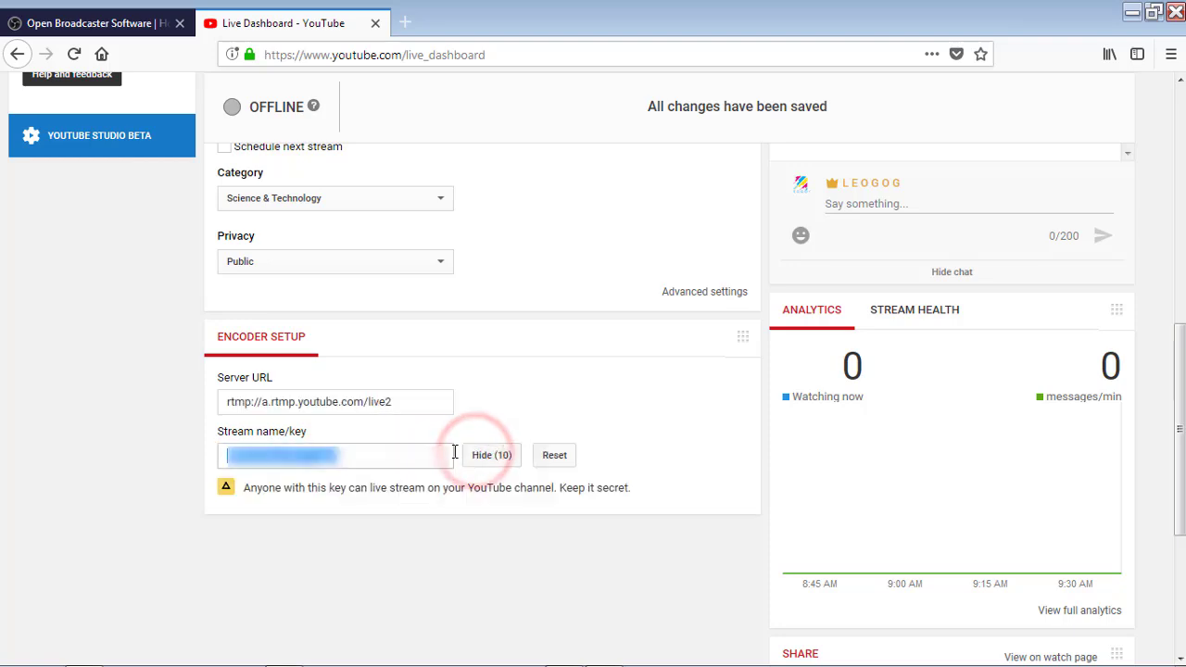
{"action": "right_click", "coordinate": [409, 465]}
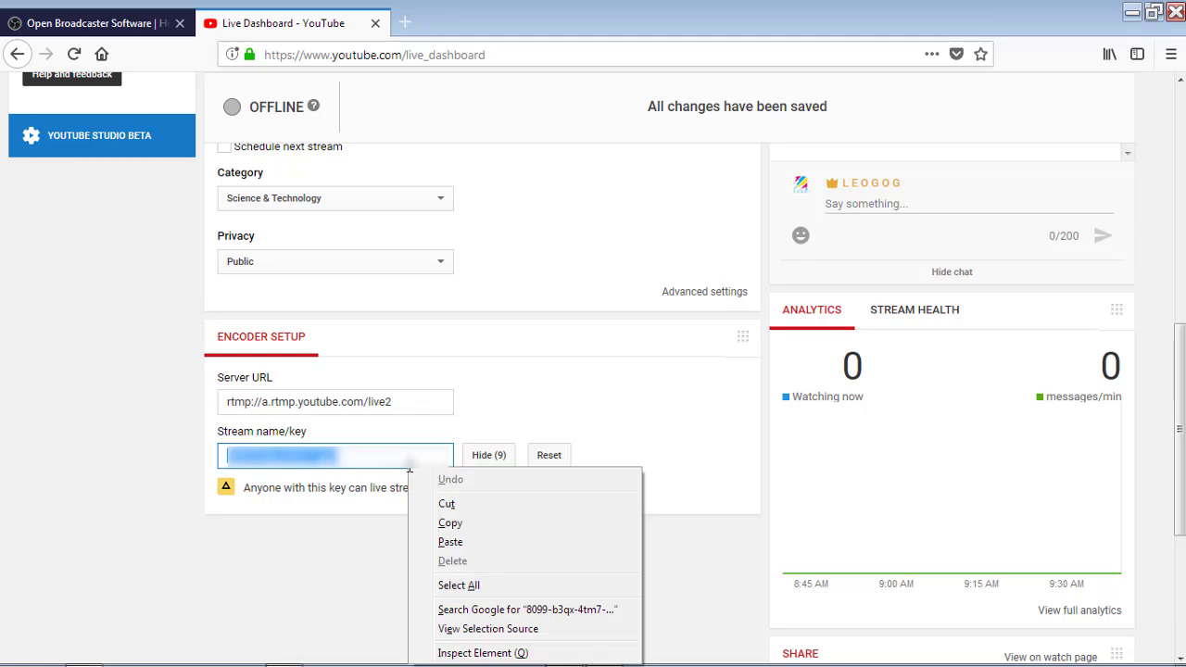
{"action": "left_click", "coordinate": [469, 523]}
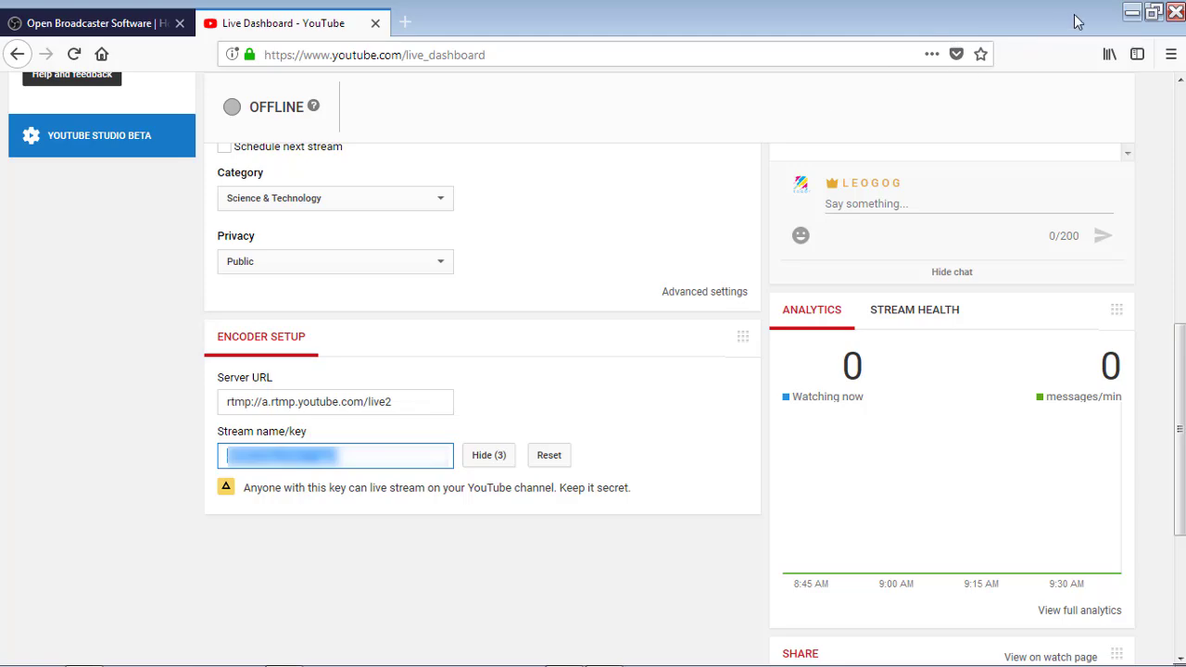
Bring OBS back full-screen and go to the Stream page of File > Settings.
{"action": "left_click", "coordinate": [1126, 15]}
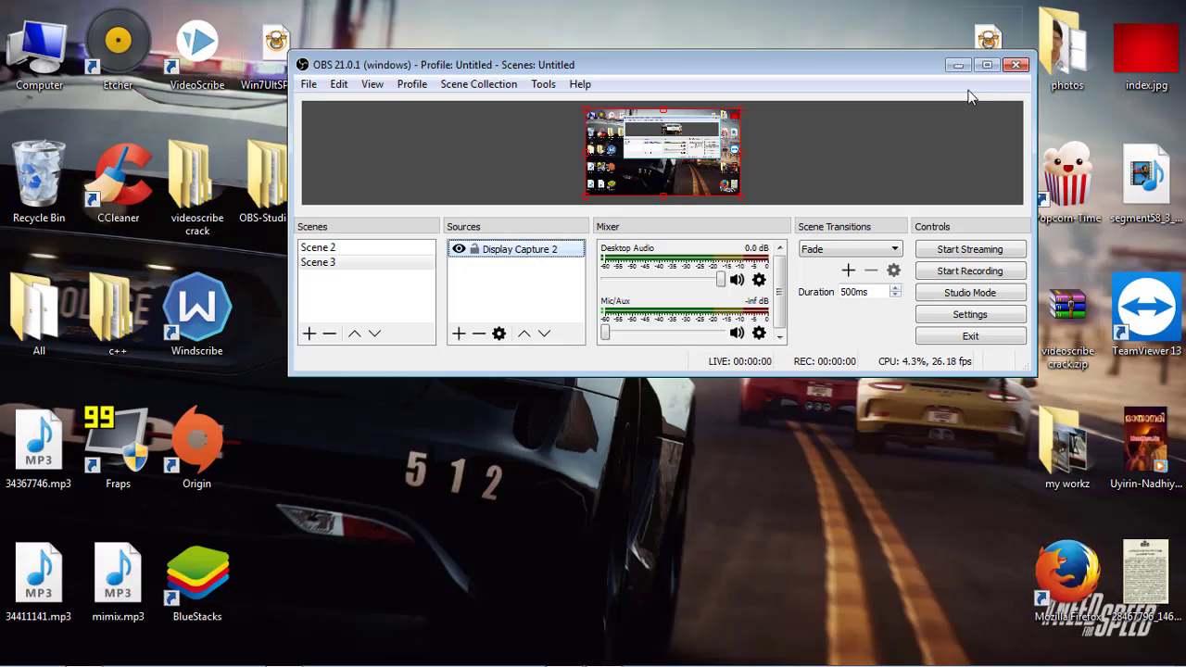
{"action": "left_click", "coordinate": [988, 66]}
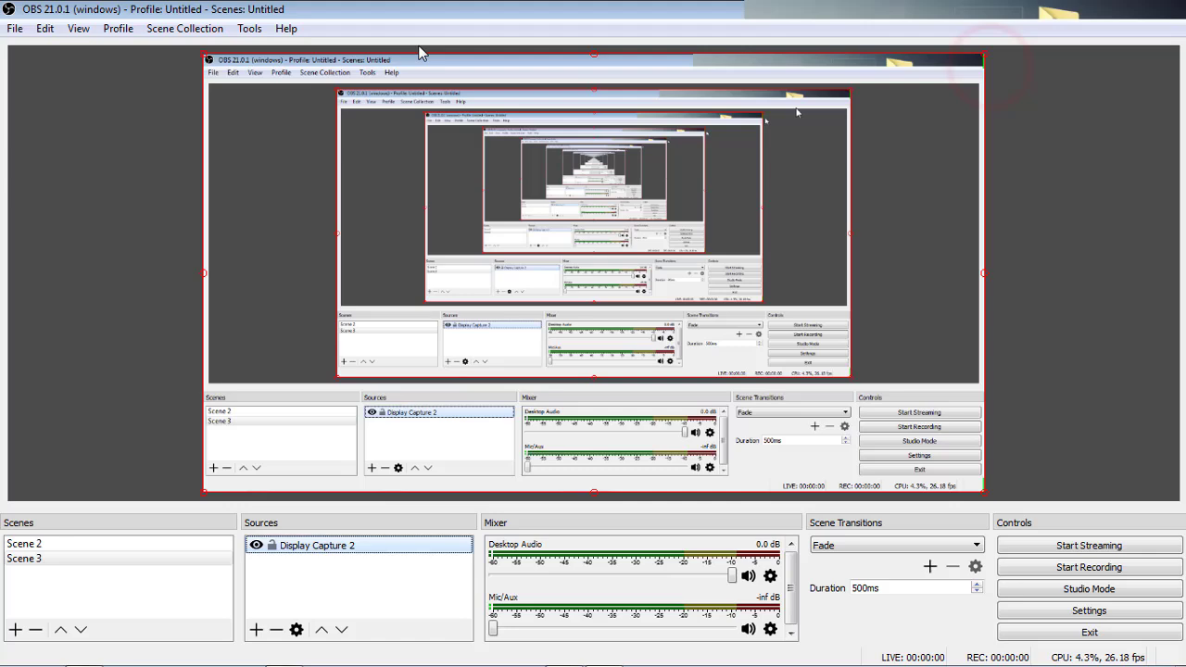
{"action": "left_click", "coordinate": [15, 29]}
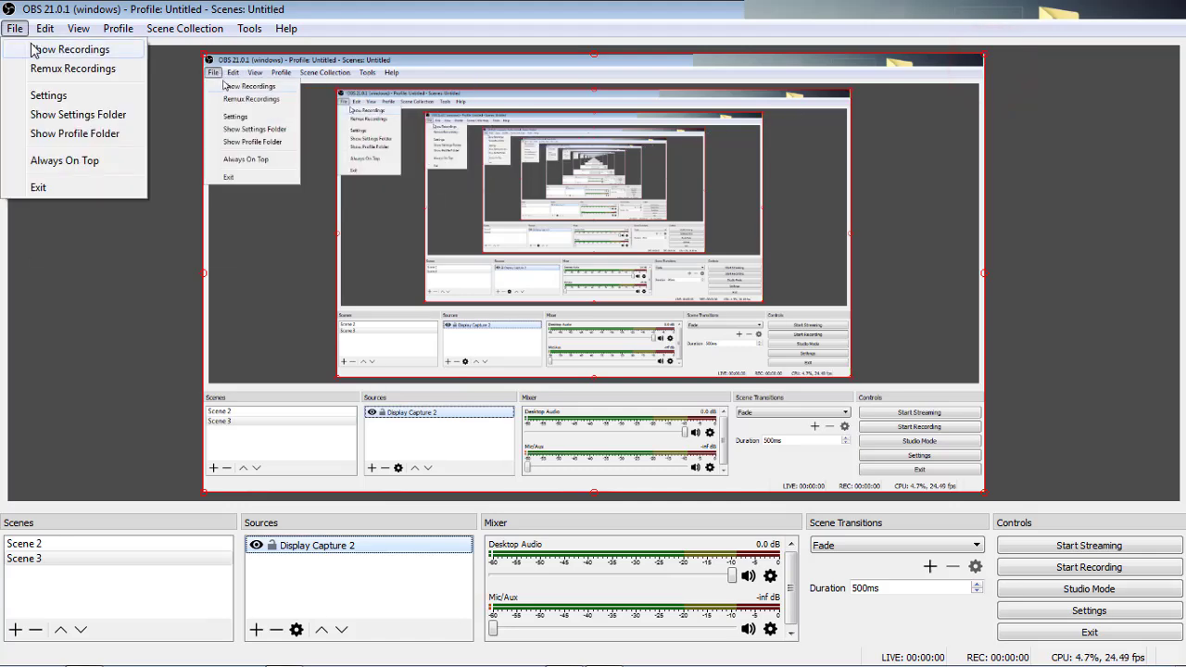
{"action": "left_click", "coordinate": [44, 93]}
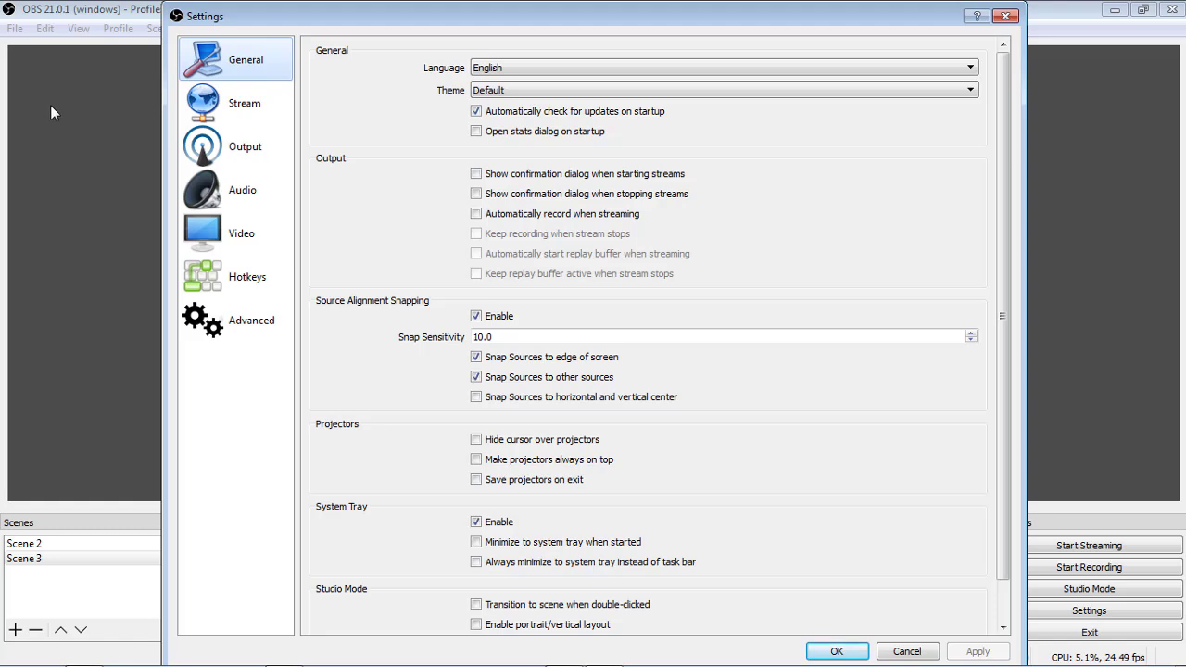
{"action": "left_click", "coordinate": [269, 103]}
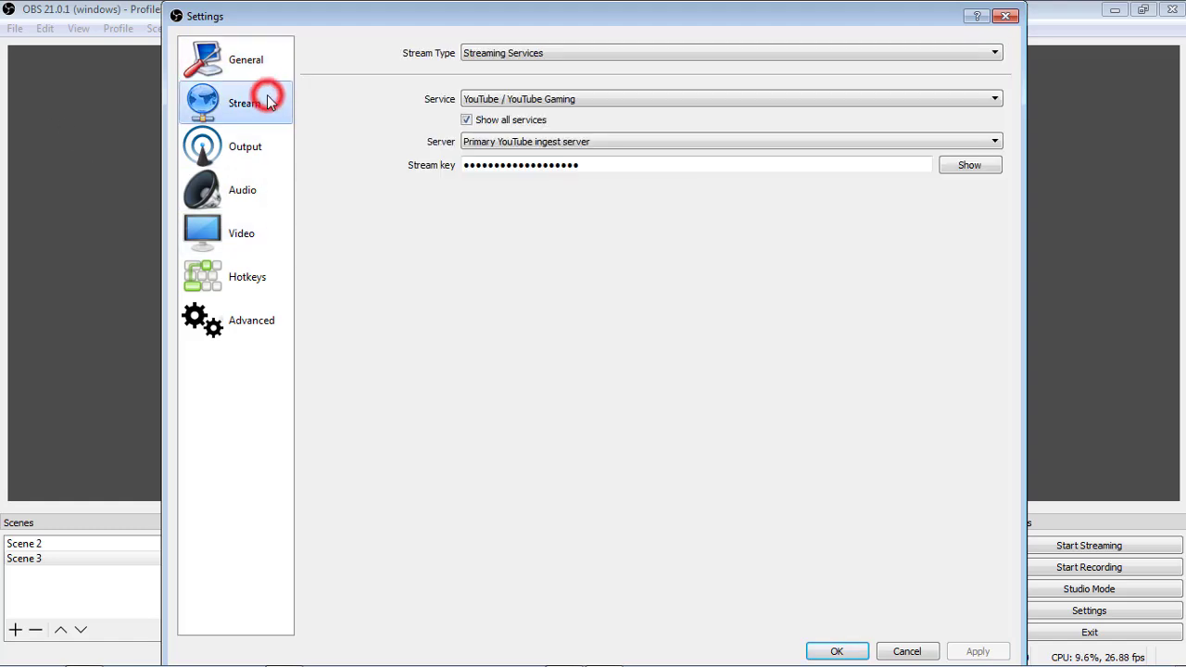
Keep Streaming Services, YouTube / YouTube Gaming and Primary server, replacing the old stream key with the copied one.
{"action": "left_click", "coordinate": [602, 52]}
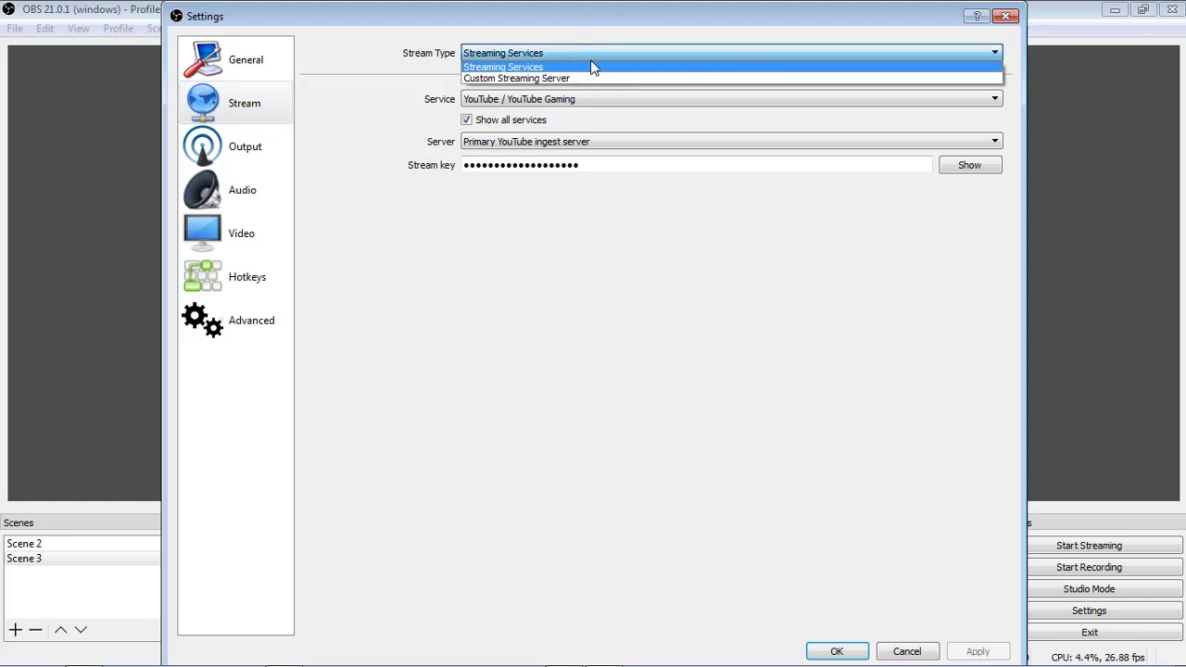
{"action": "left_click", "coordinate": [592, 64]}
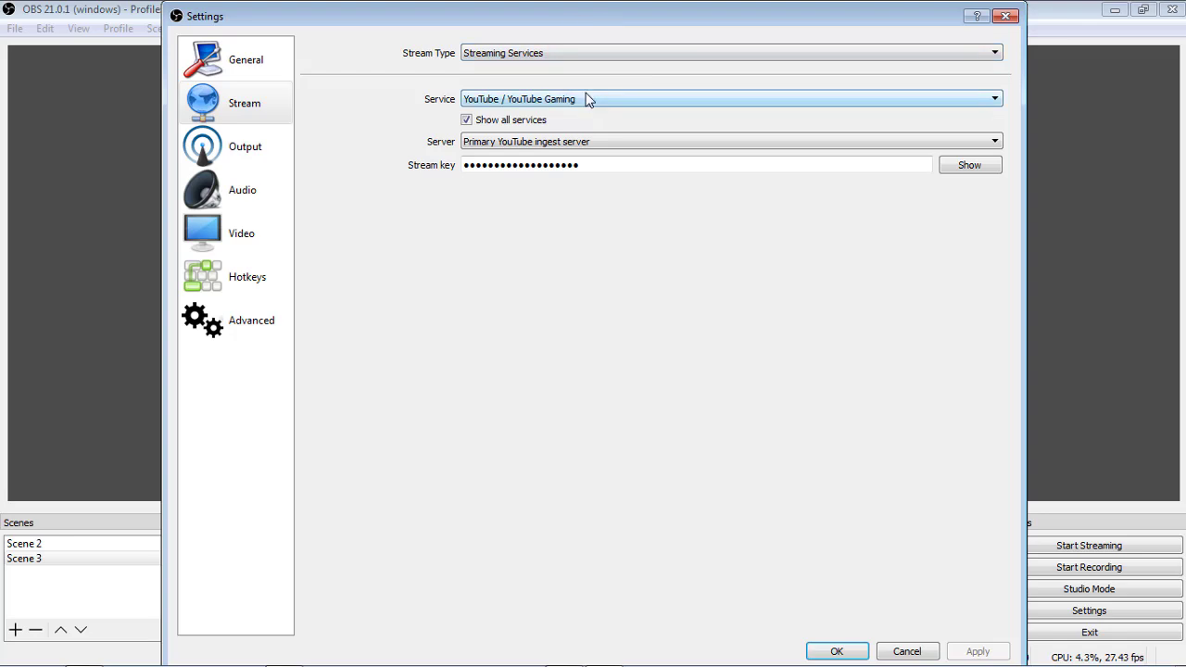
{"action": "left_click", "coordinate": [586, 99]}
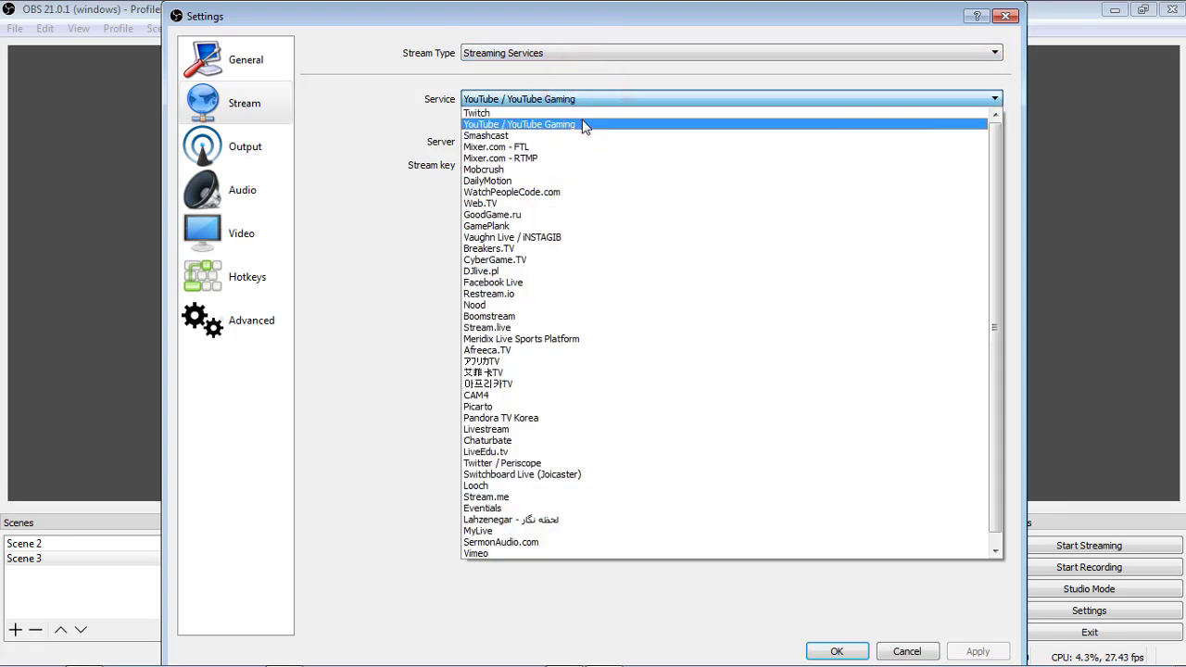
{"action": "left_click", "coordinate": [583, 125]}
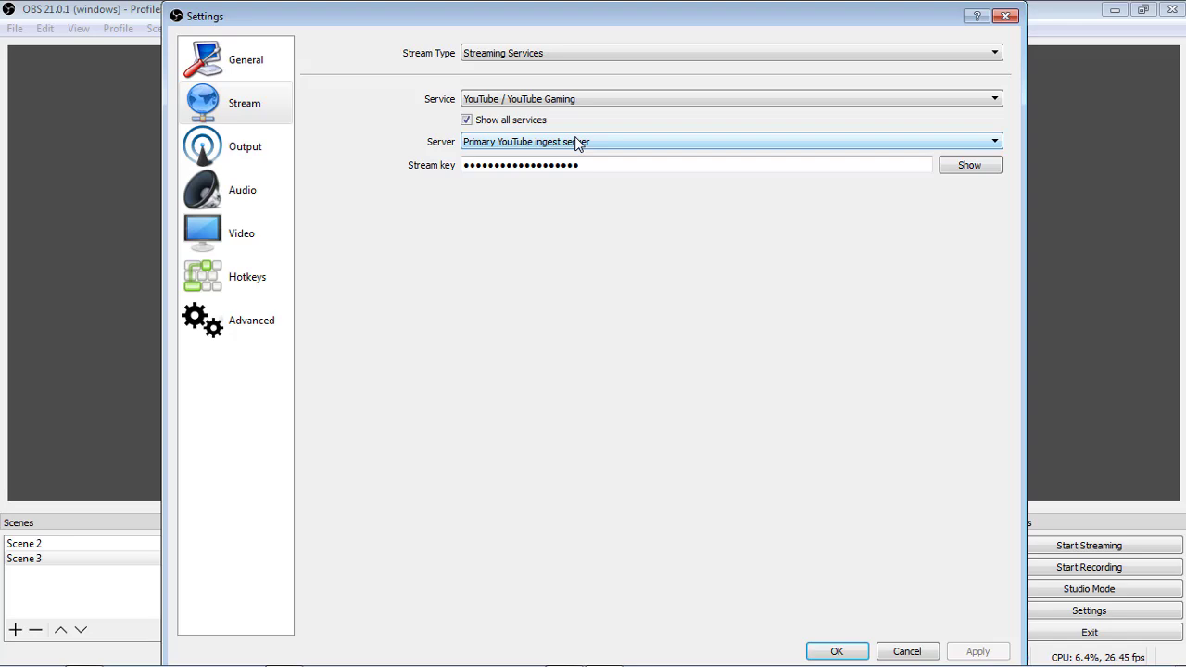
{"action": "left_click", "coordinate": [576, 142]}
{"action": "left_click", "coordinate": [577, 145]}
{"action": "left_click", "coordinate": [597, 170]}
{"action": "key", "text": "ctrl+a"}
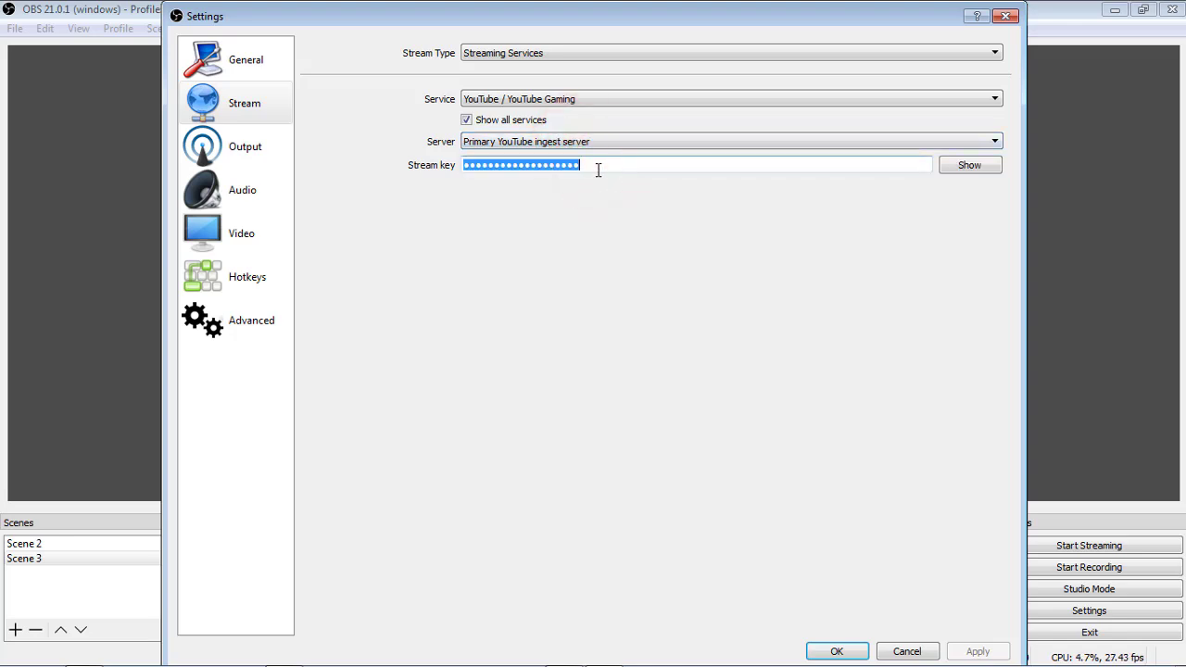
{"action": "key", "text": "BackSpace"}
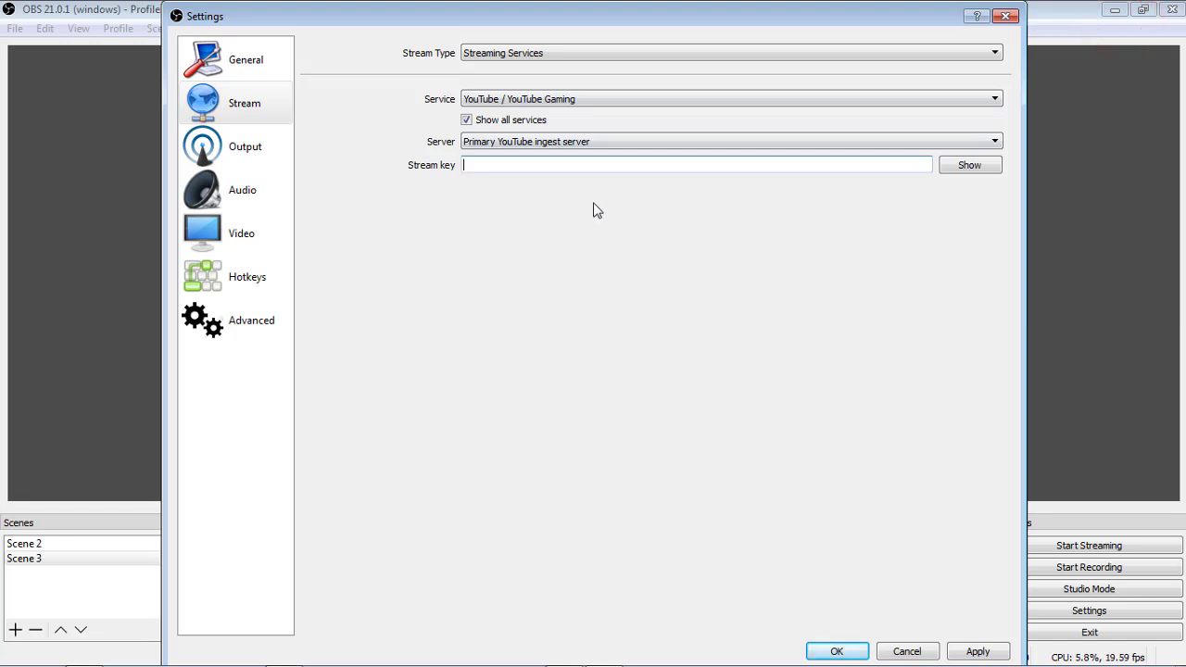
{"action": "key", "text": "ctrl+v"}
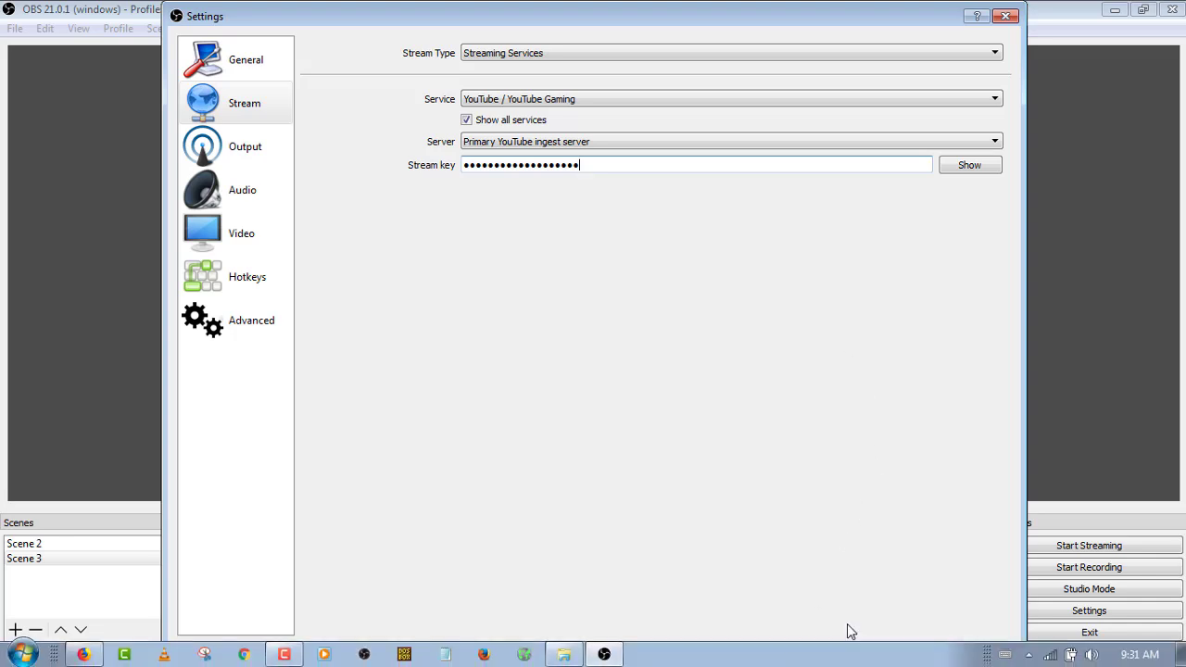
Save the OBS settings, start streaming to YouTube, and switch back to the Firefox Live Dashboard.
{"action": "left_click", "coordinate": [836, 651]}
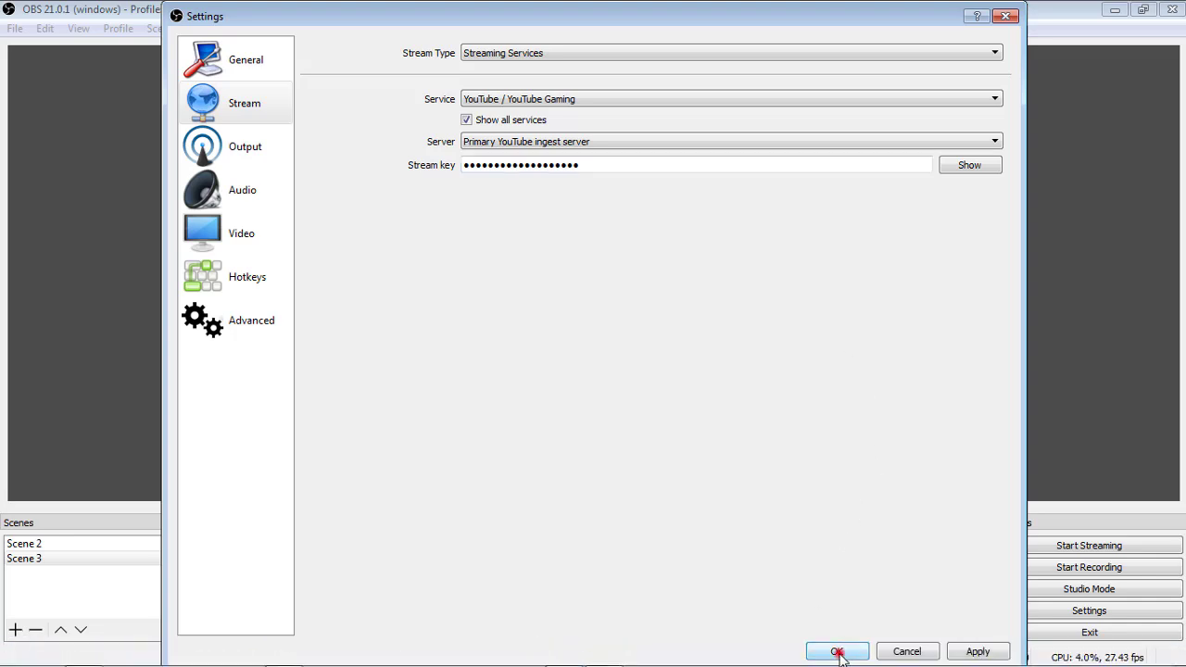
{"action": "left_click", "coordinate": [1116, 548]}
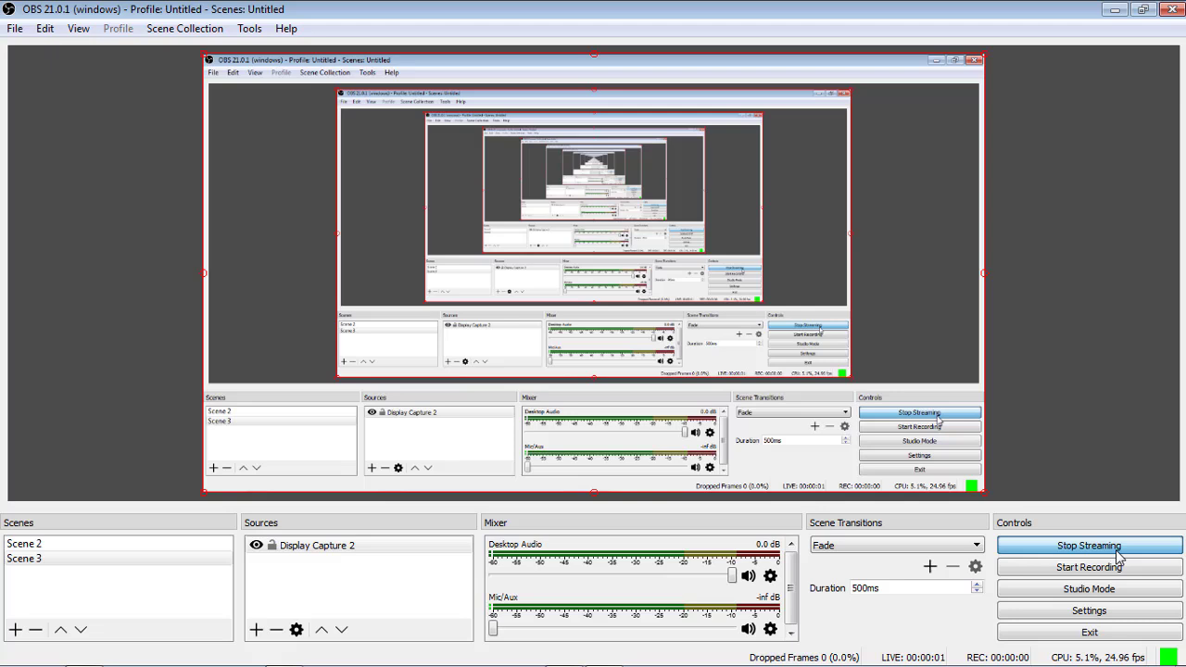
{"action": "mouse_move", "coordinate": [734, 659]}
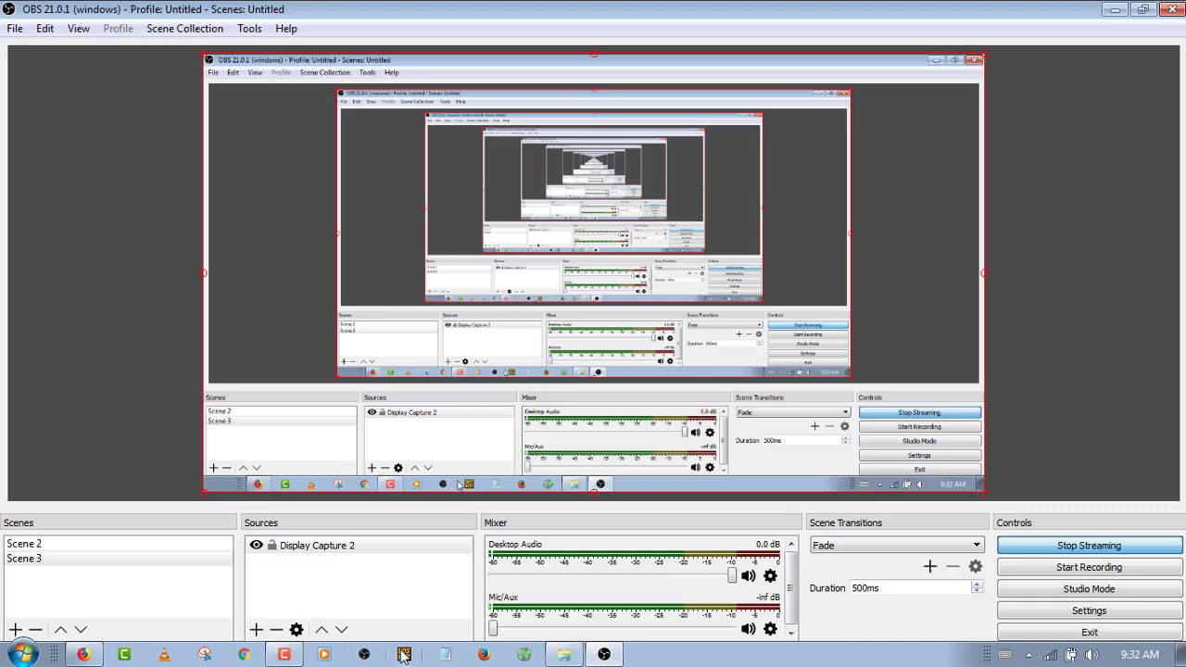
{"action": "left_click", "coordinate": [82, 655]}
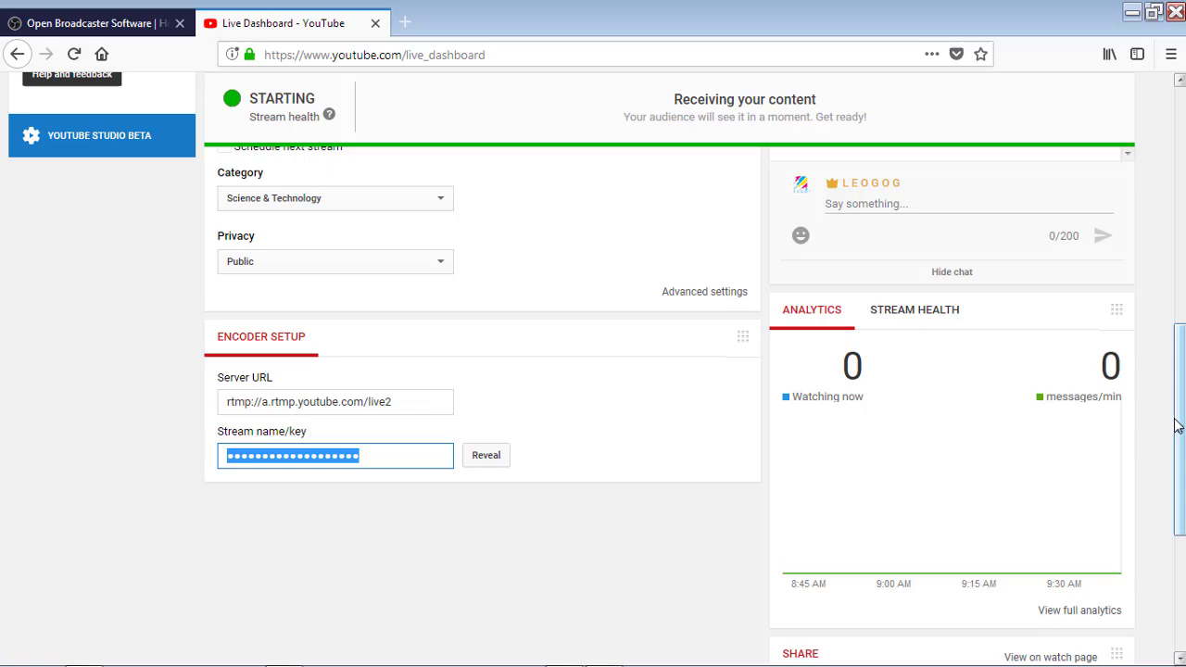
Scroll the Live Dashboard to the top and shrink Firefox to a smaller restored window.
{"action": "left_click_drag", "start_coordinate": [1181, 426], "coordinate": [1179, 199]}
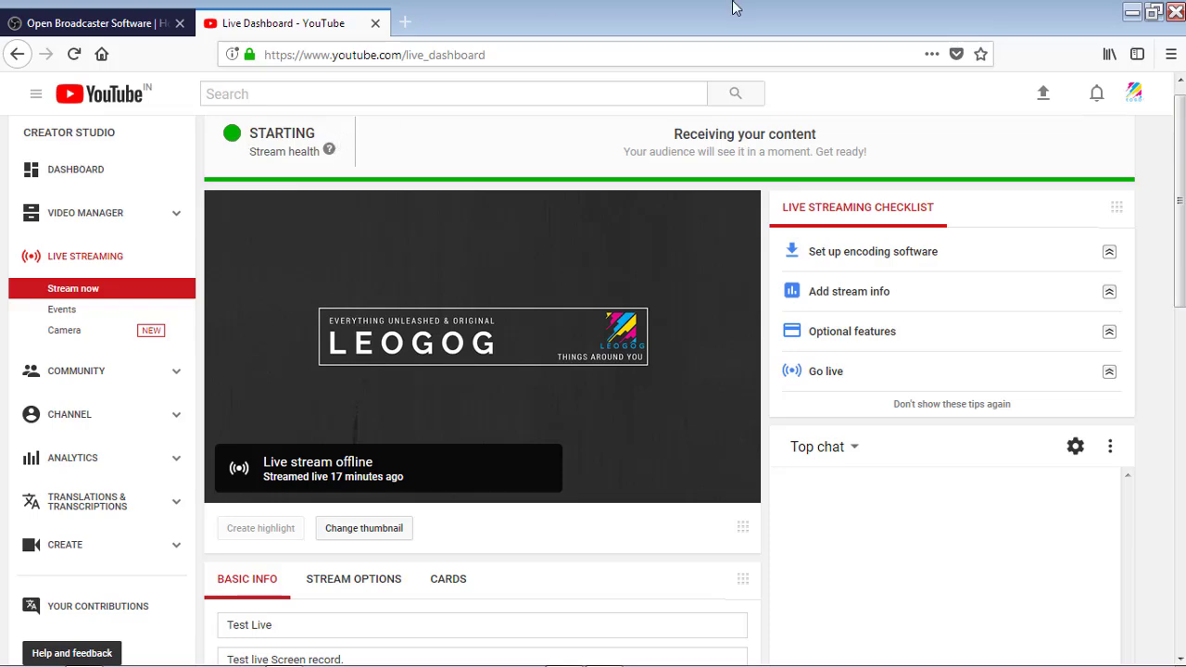
{"action": "left_click_drag", "start_coordinate": [732, 8], "coordinate": [769, 25]}
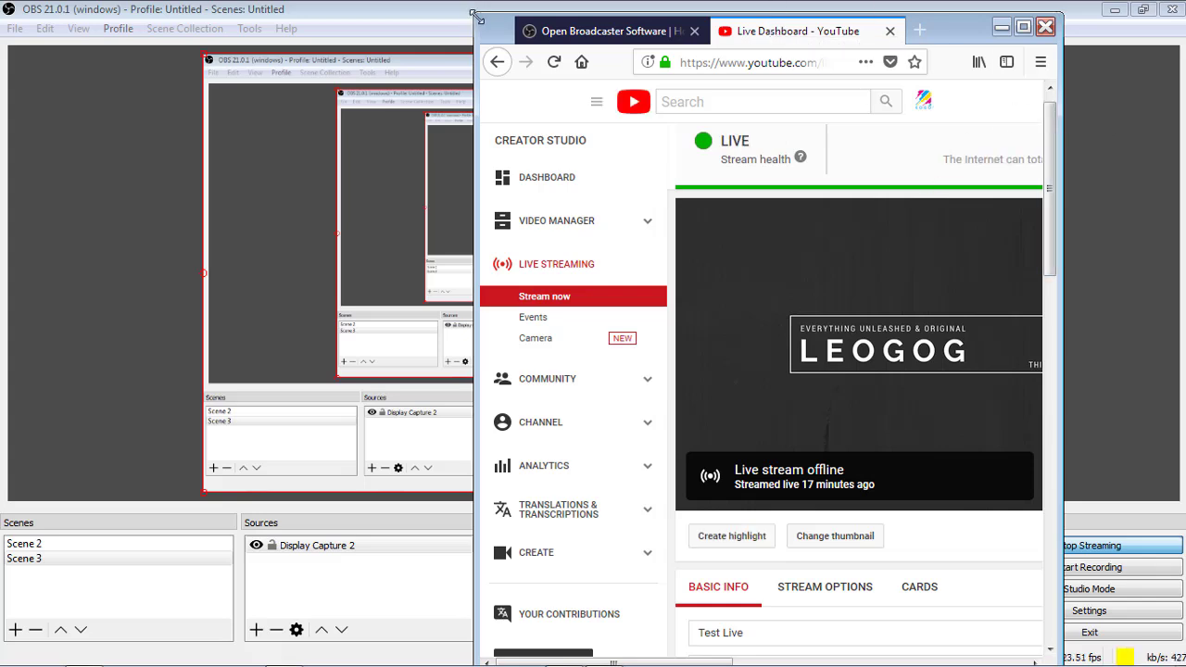
{"action": "left_click_drag", "start_coordinate": [476, 18], "coordinate": [491, 142]}
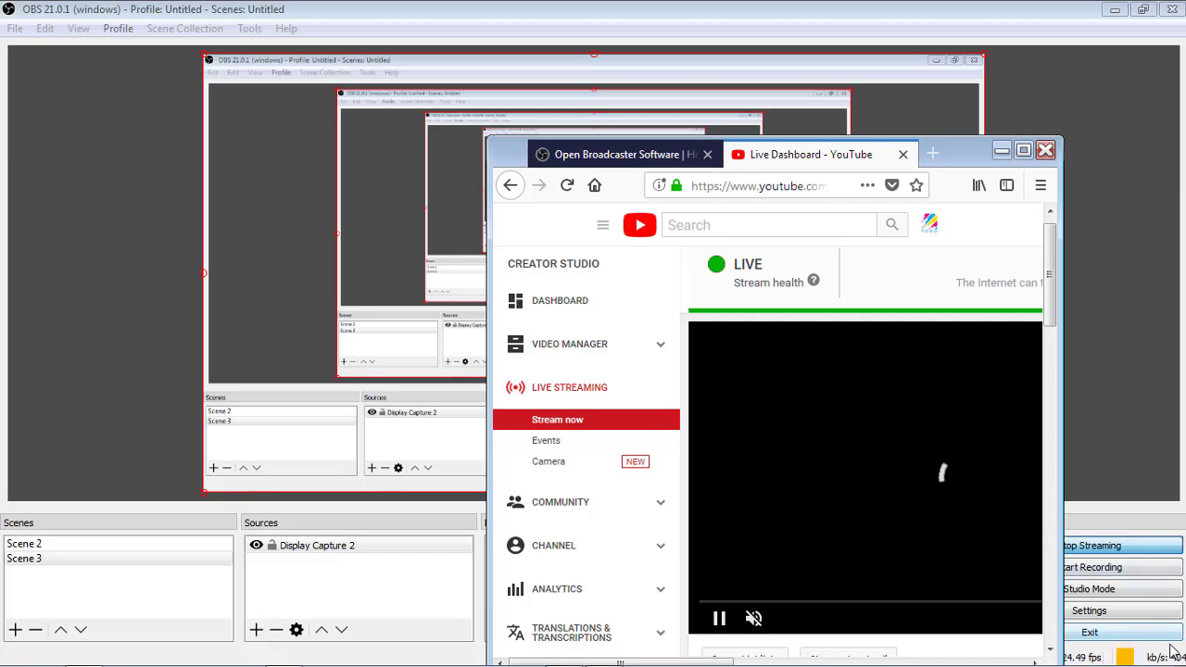
Focus and minimize OBS so the Live Dashboard sits over the desktop.
{"action": "left_click", "coordinate": [1124, 8]}
{"action": "left_click", "coordinate": [1125, 9]}
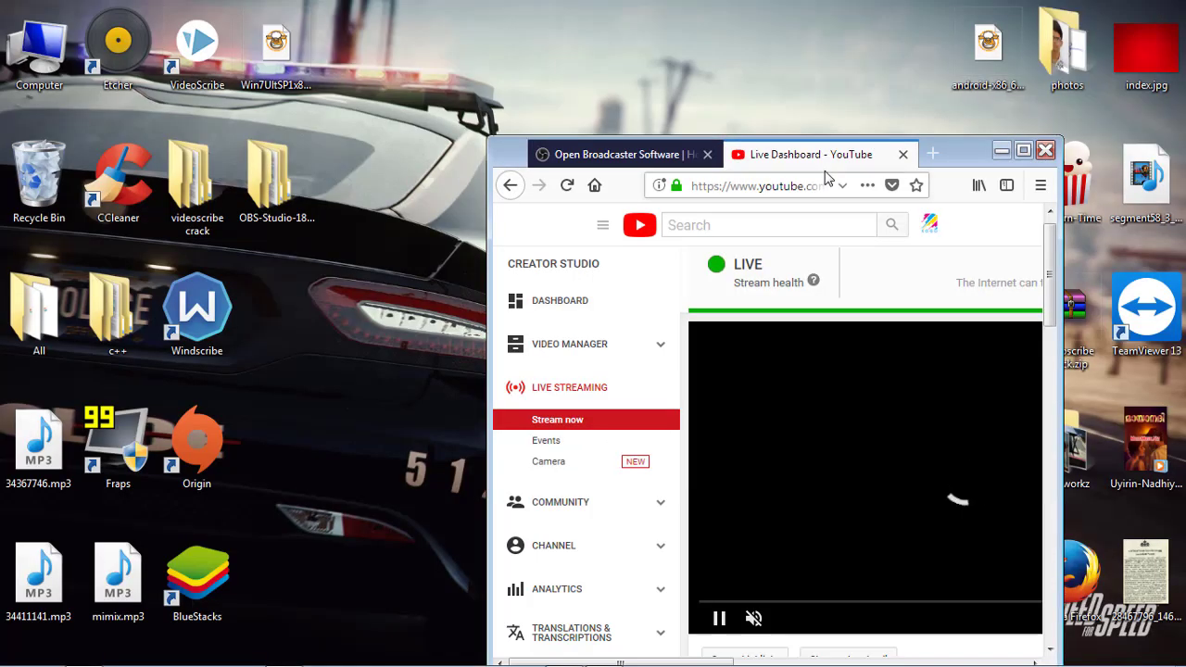